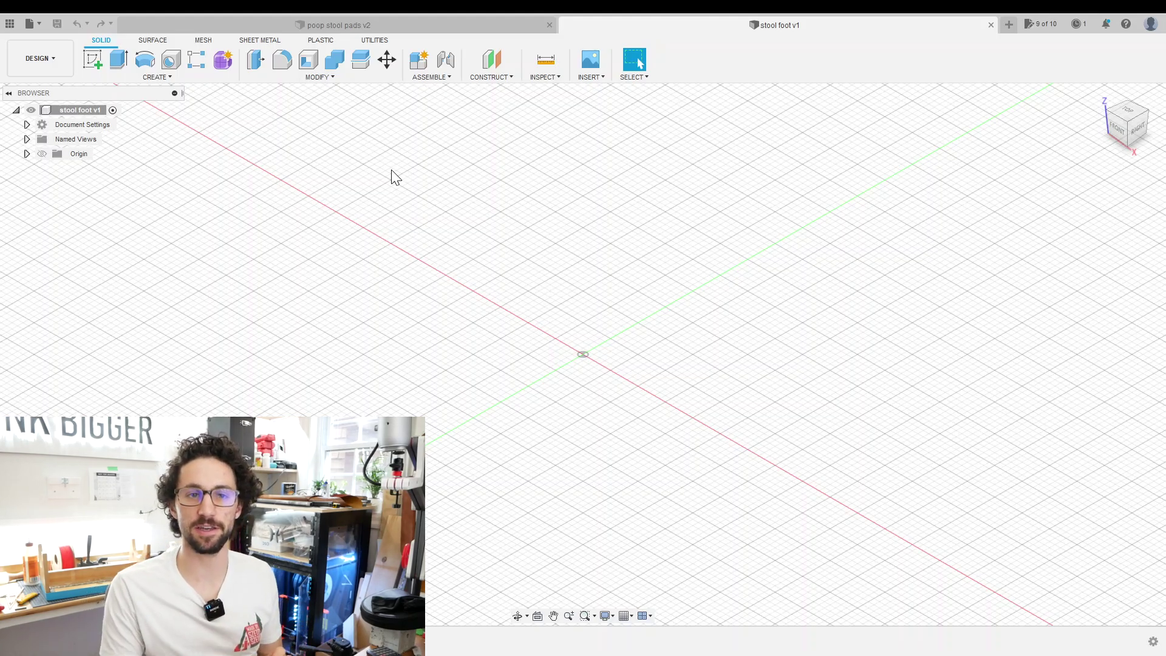
- In the parameter table, add a PadLength user parameter of 1.6 in
left_click(319, 77)
left_click(312, 346)
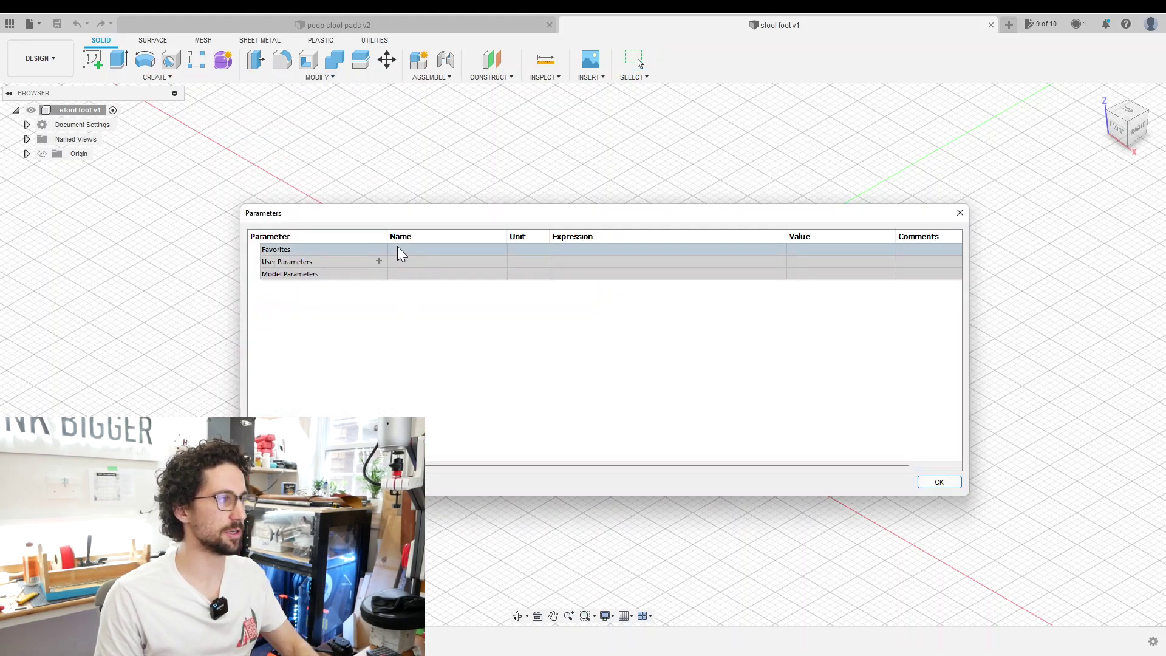
left_click(378, 261)
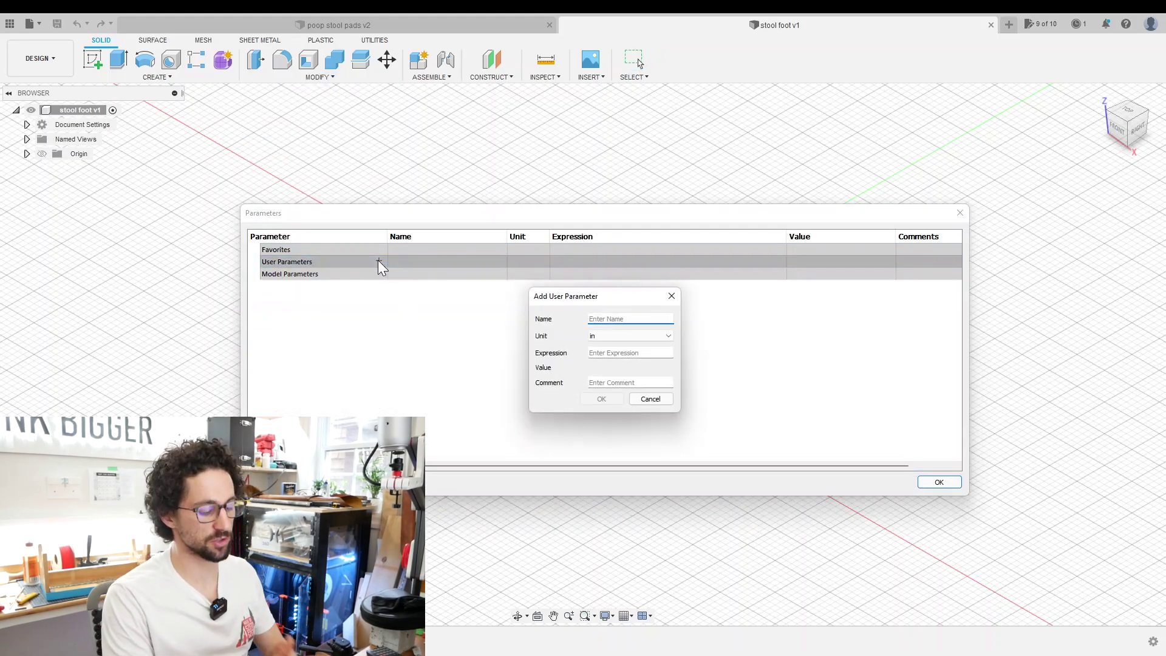
type("PadL")
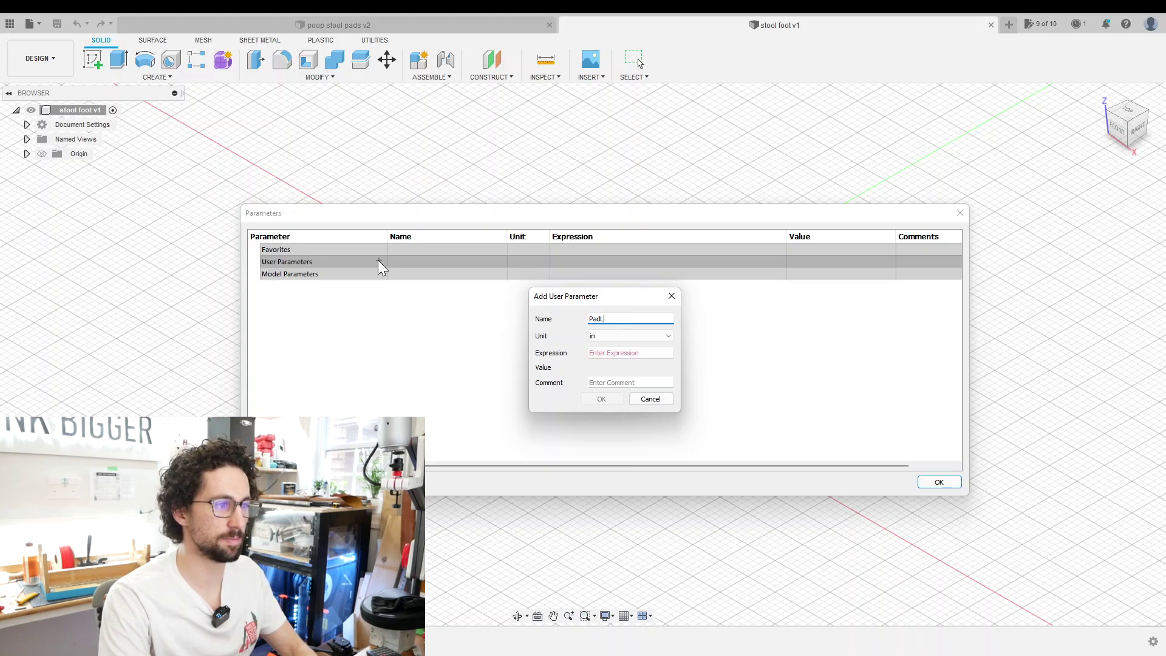
type("ength")
key("Tab")
type("1.6")
key("Return")
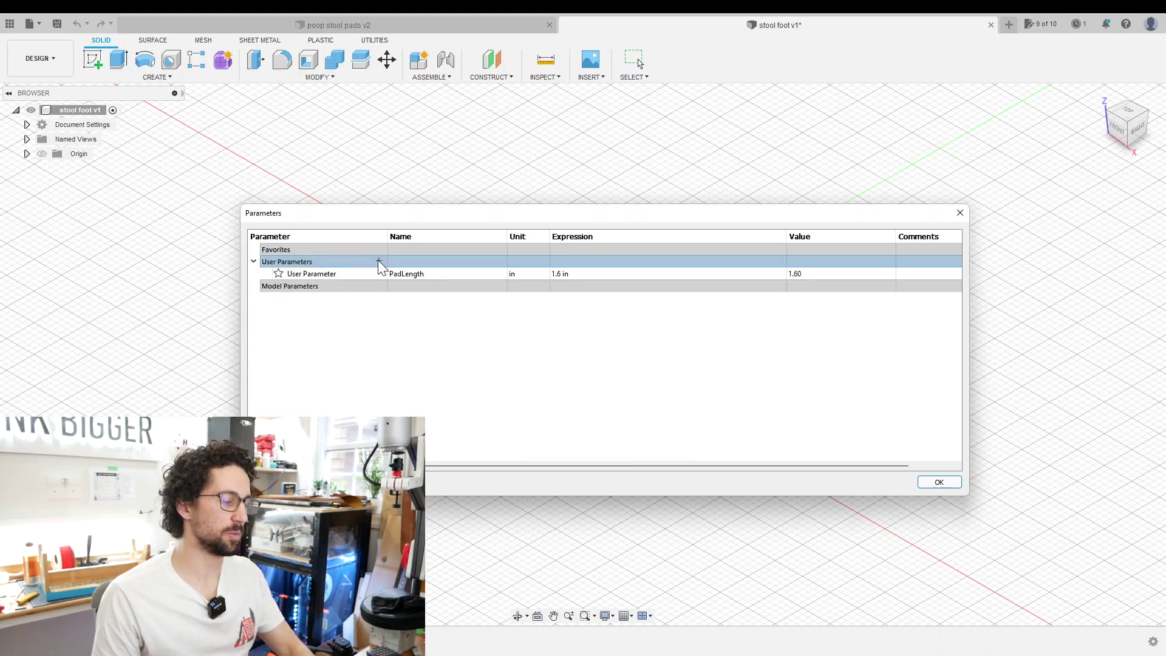
- Add PadWidth 0.6 in and PadThickness 0.15 in, then close the parameter table
left_click(378, 261)
type("PadWidth")
key("Tab")
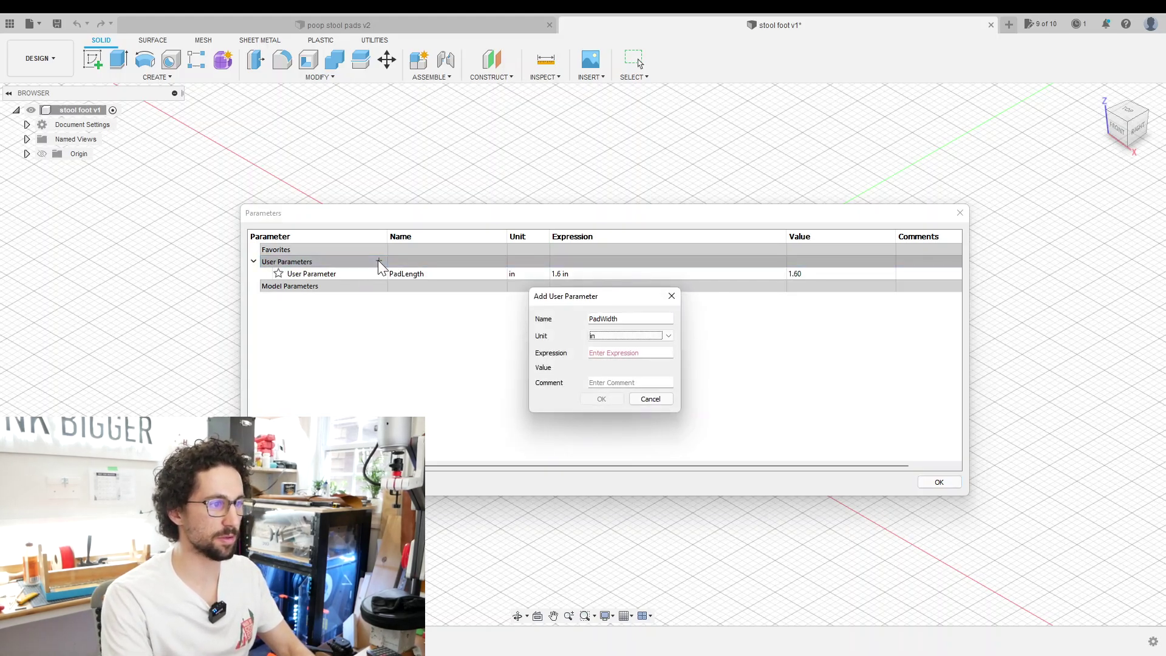
type("0.6")
key("Return")
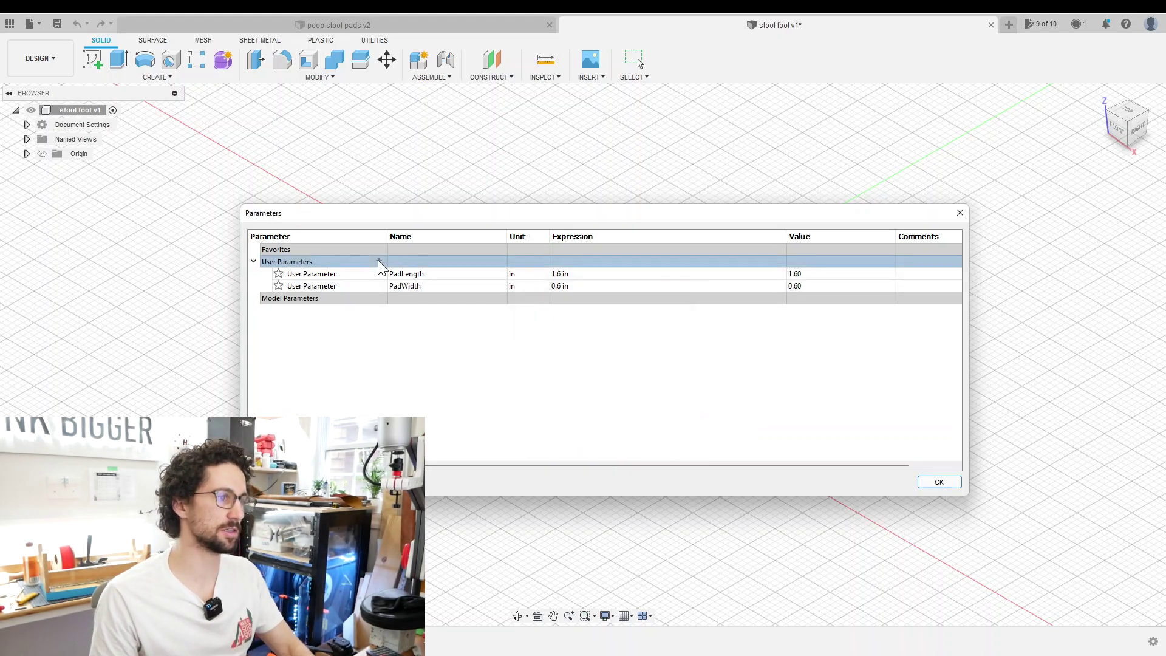
left_click(377, 262)
type("PadHickness")
key("Tab")
key("Tab")
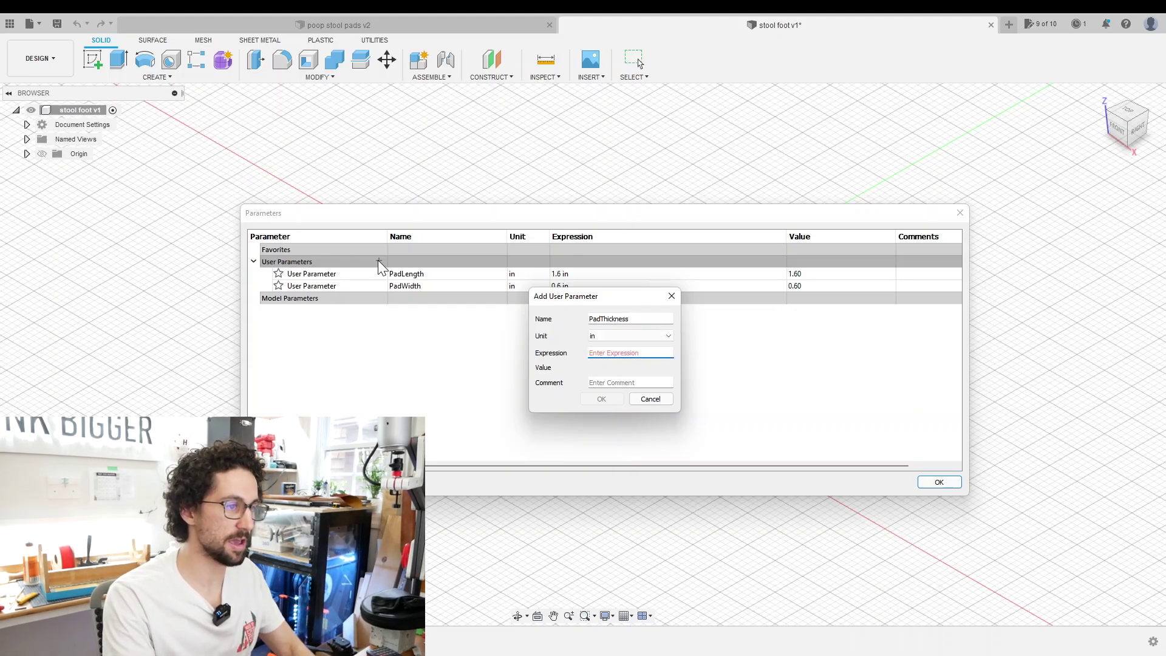
type("0.15")
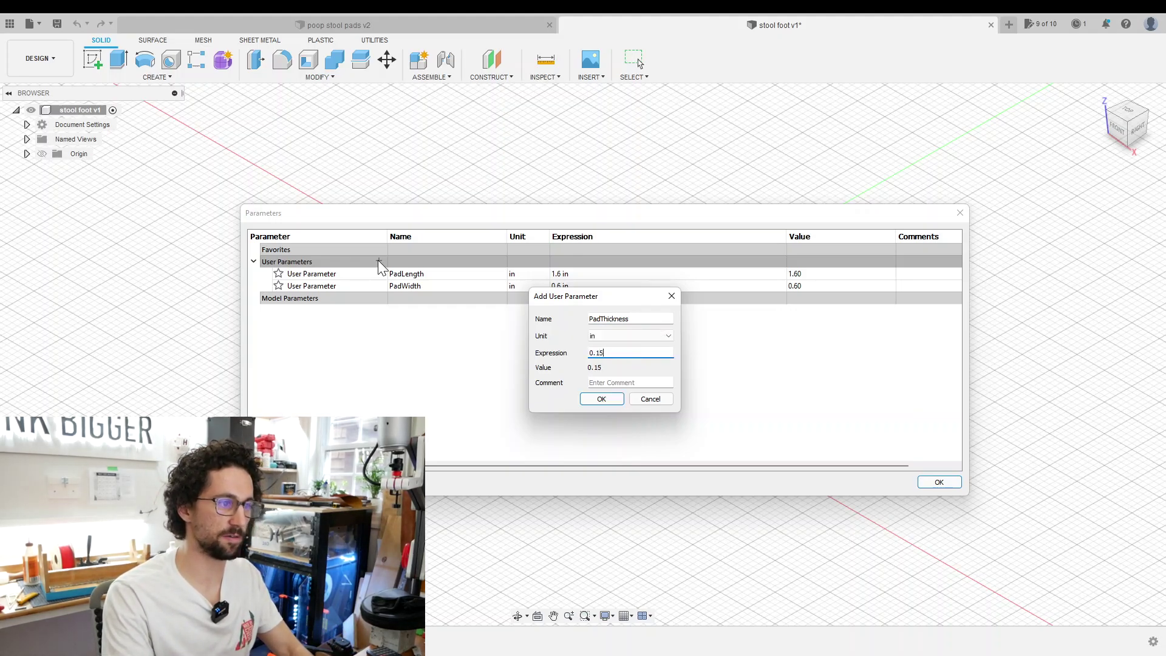
key("Return")
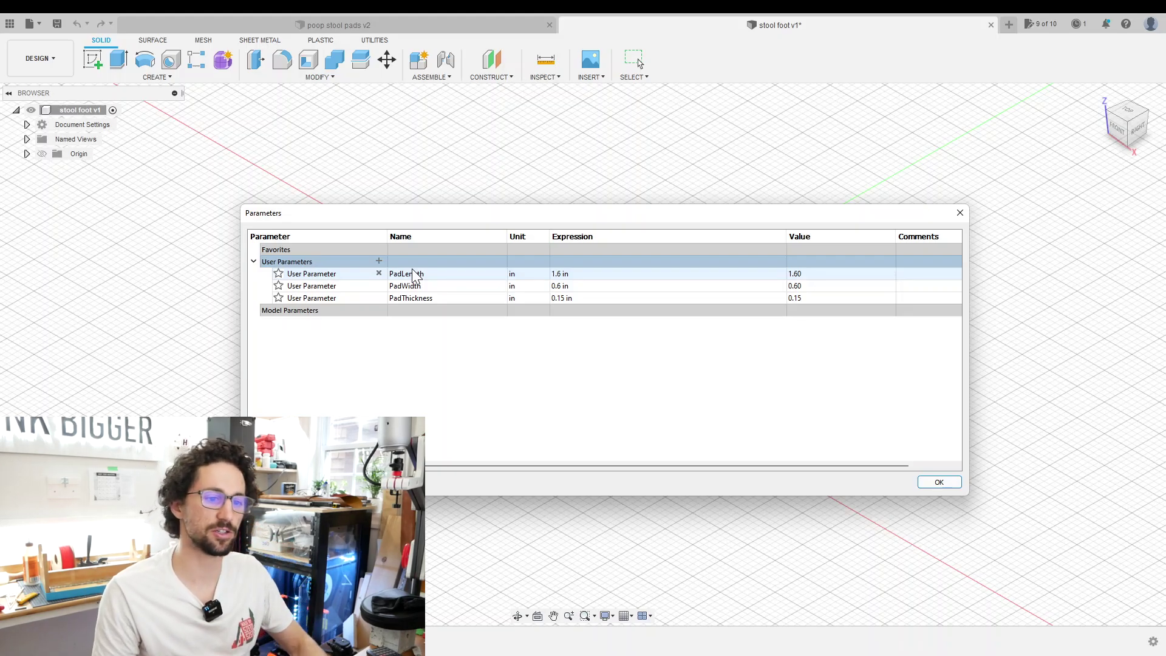
left_click(938, 482)
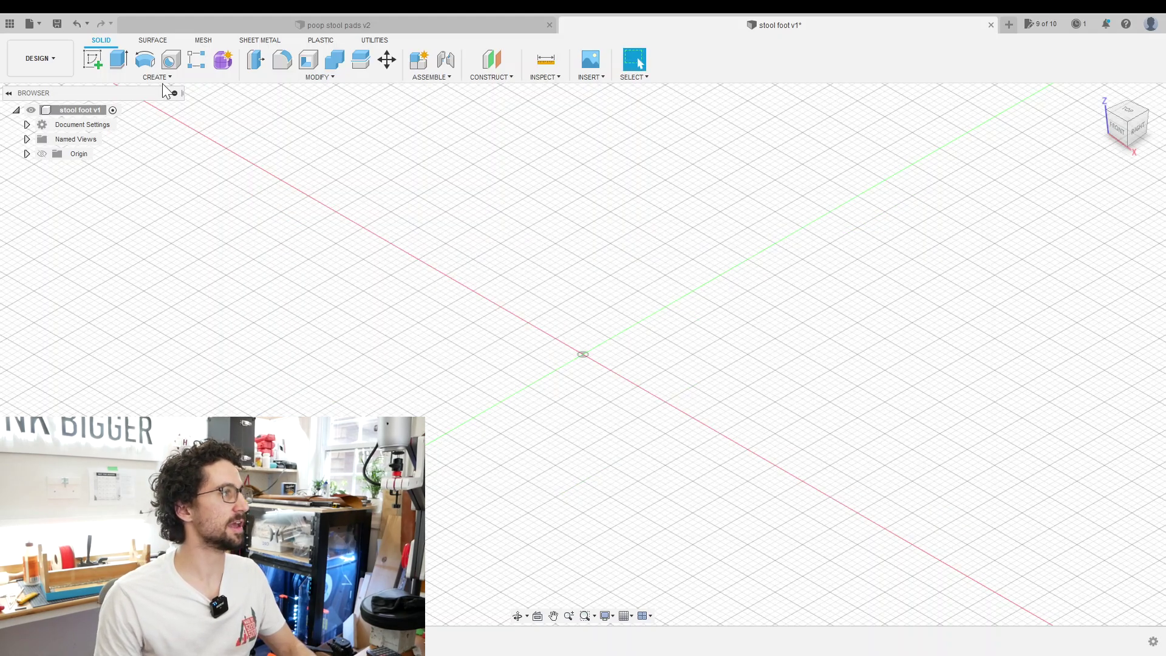
- Start a box on the ground plane at the origin, sized PadLength by PadWidth
left_click(159, 77)
left_click(107, 260)
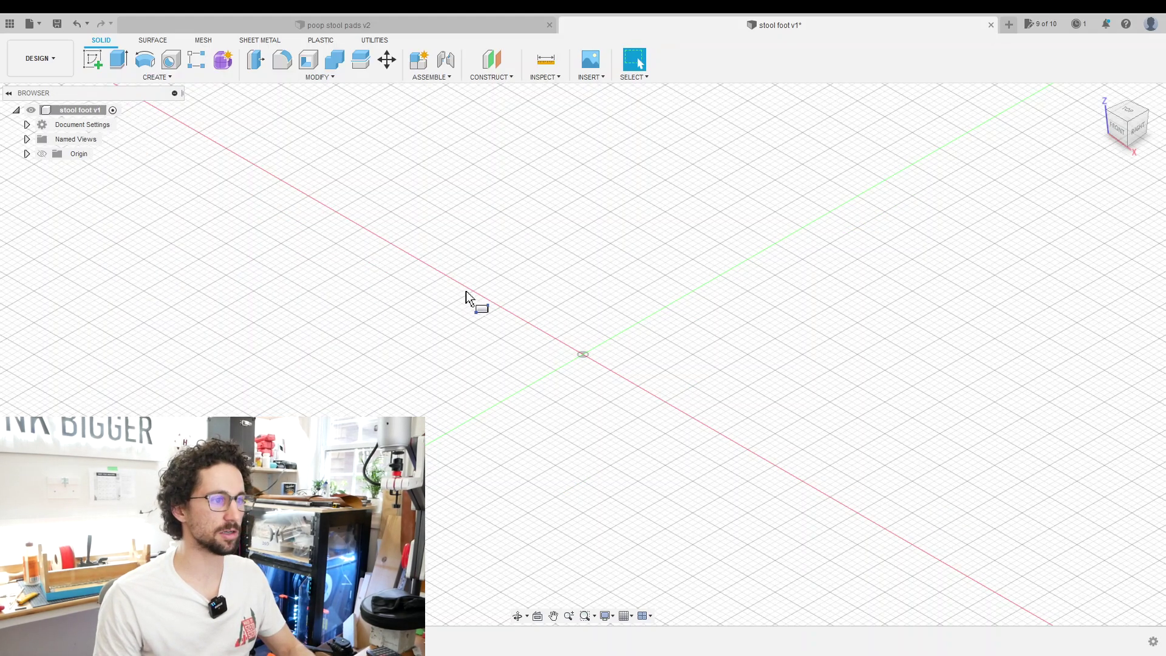
left_click(610, 328)
left_click(583, 354)
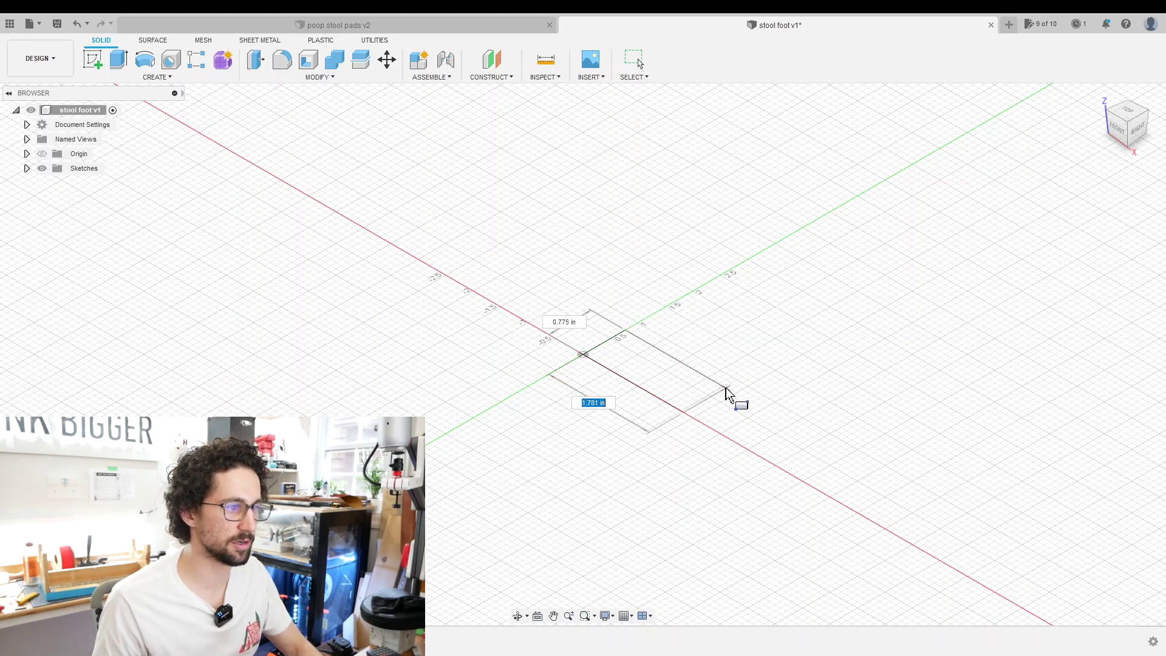
type("PadLength")
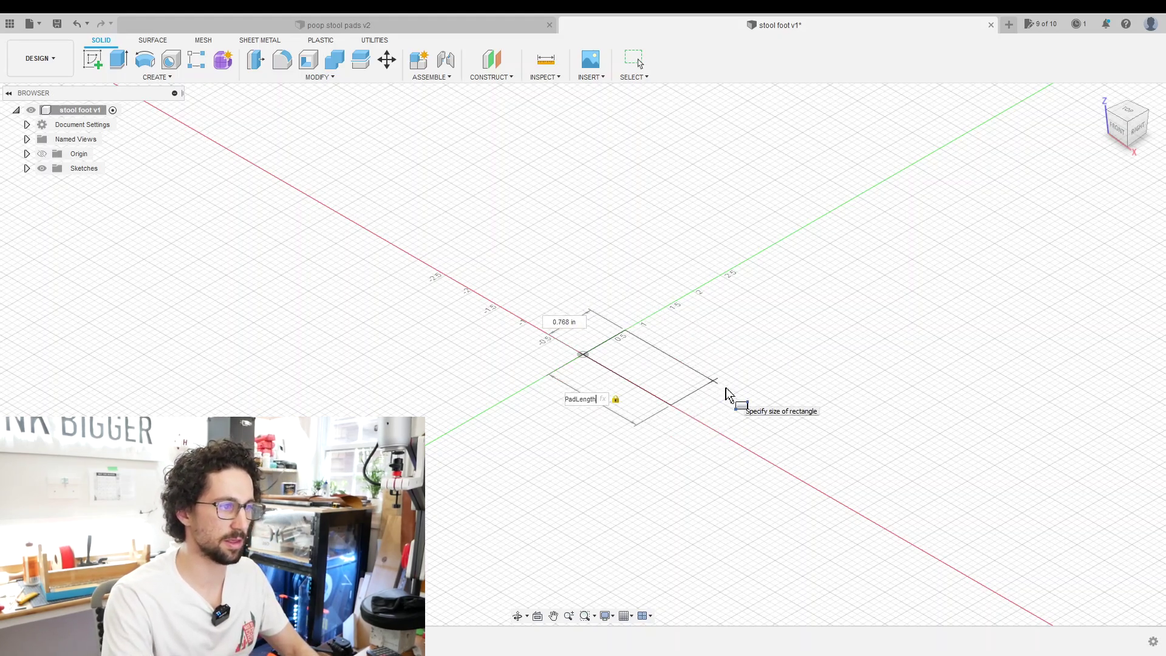
key("Tab")
type("padw")
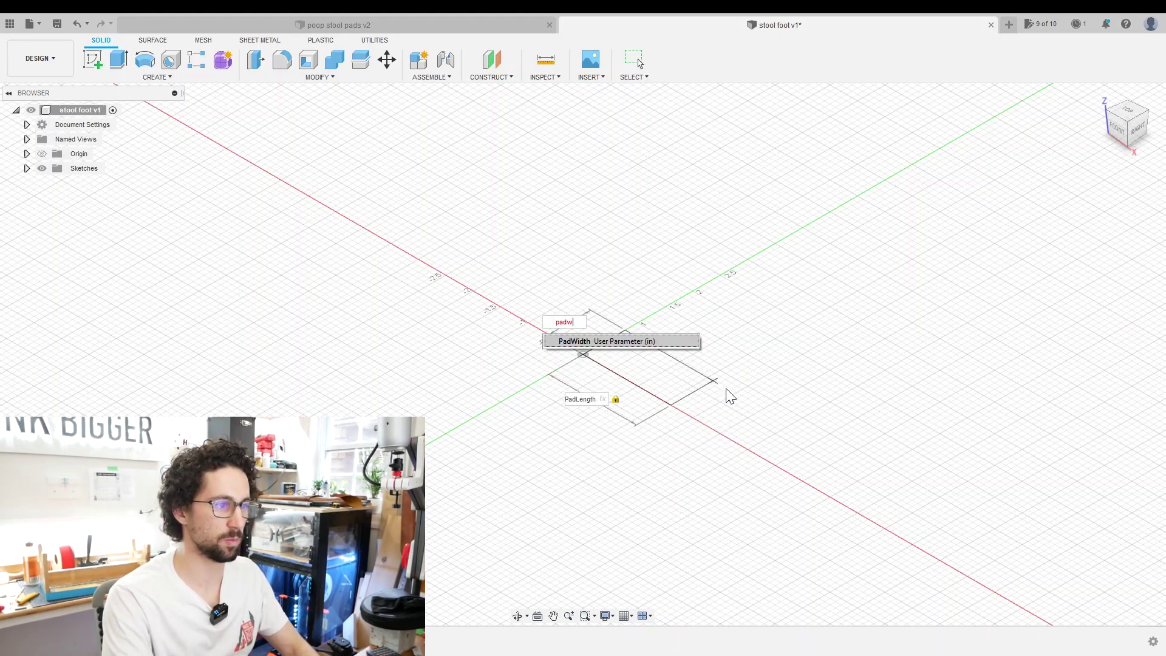
key("Return")
- Set the box height to PadThickness and finish the pad body
key("Return")
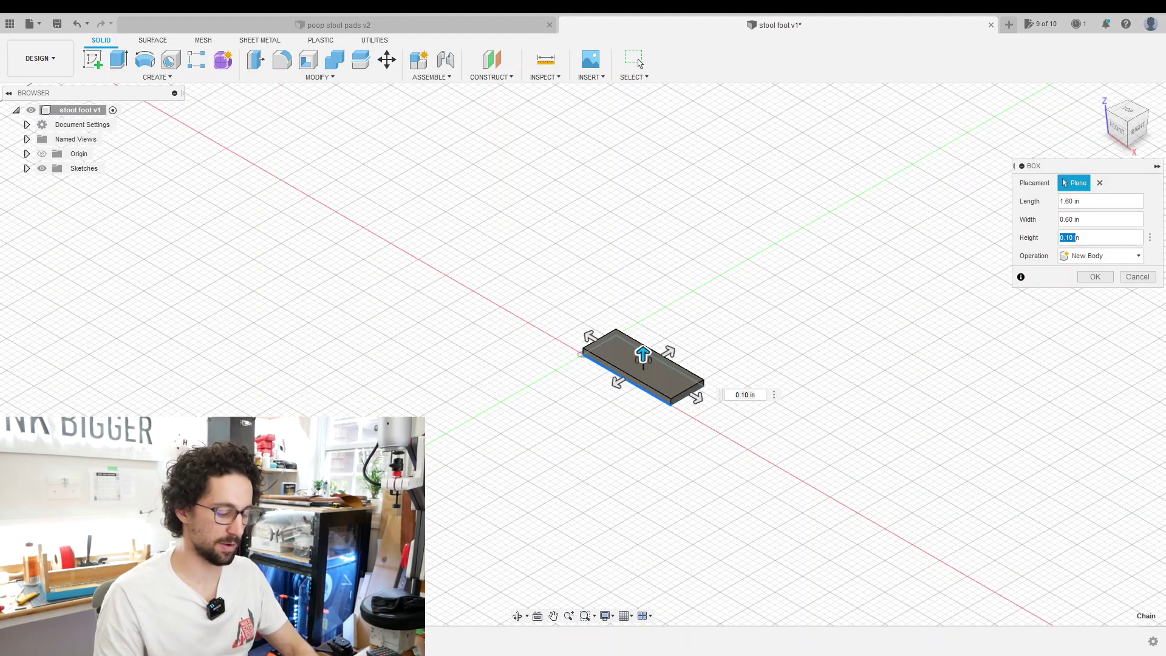
type("pad")
key("Down")
key("Return")
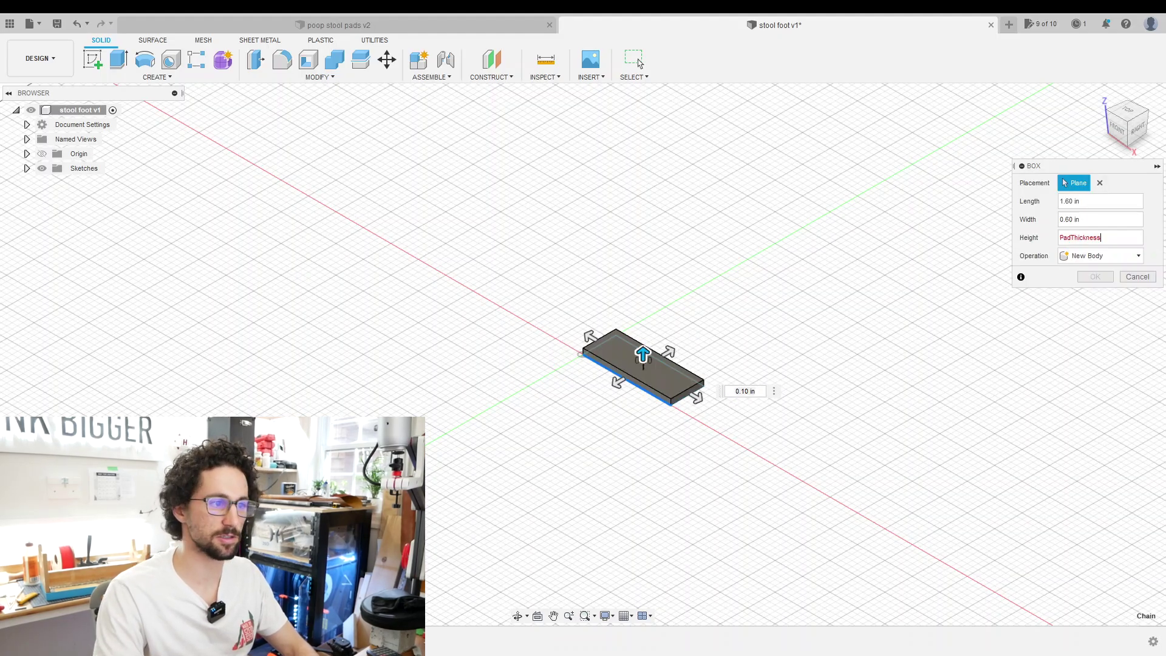
key("Return")
scroll(753, 367, "up", 4)
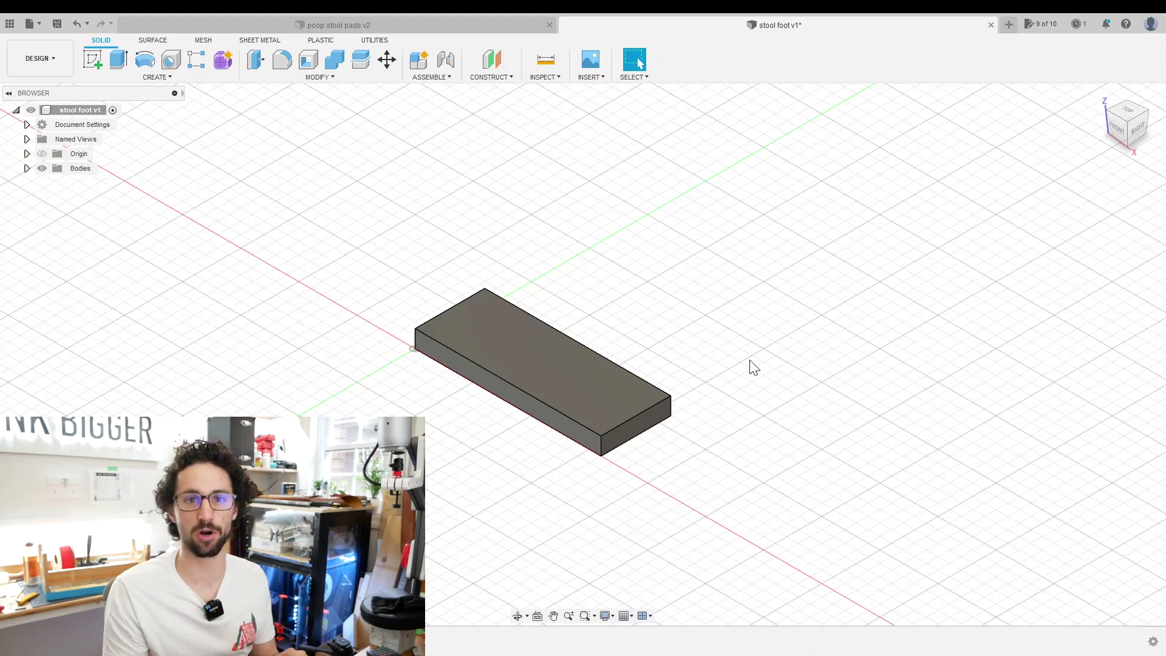
left_click(160, 77)
- Place a second box at the pad's top corner, sized PadLength/10 by PadWidth/10
left_click(104, 266)
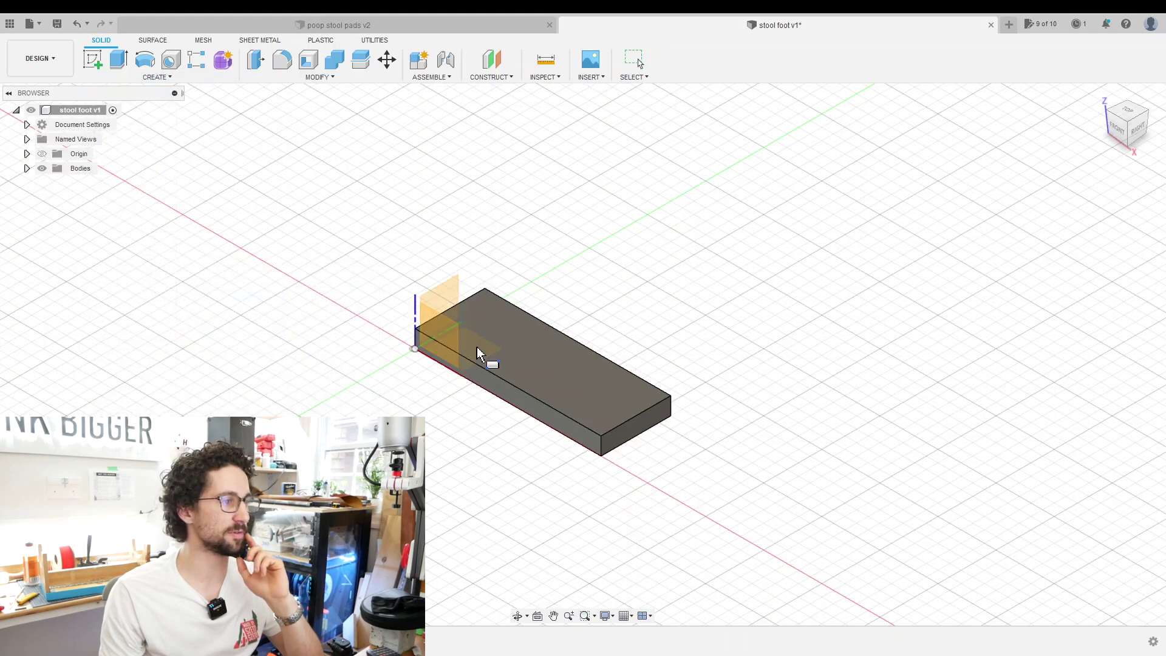
left_click(488, 345)
scroll(425, 334, "up", 2)
left_click(404, 329)
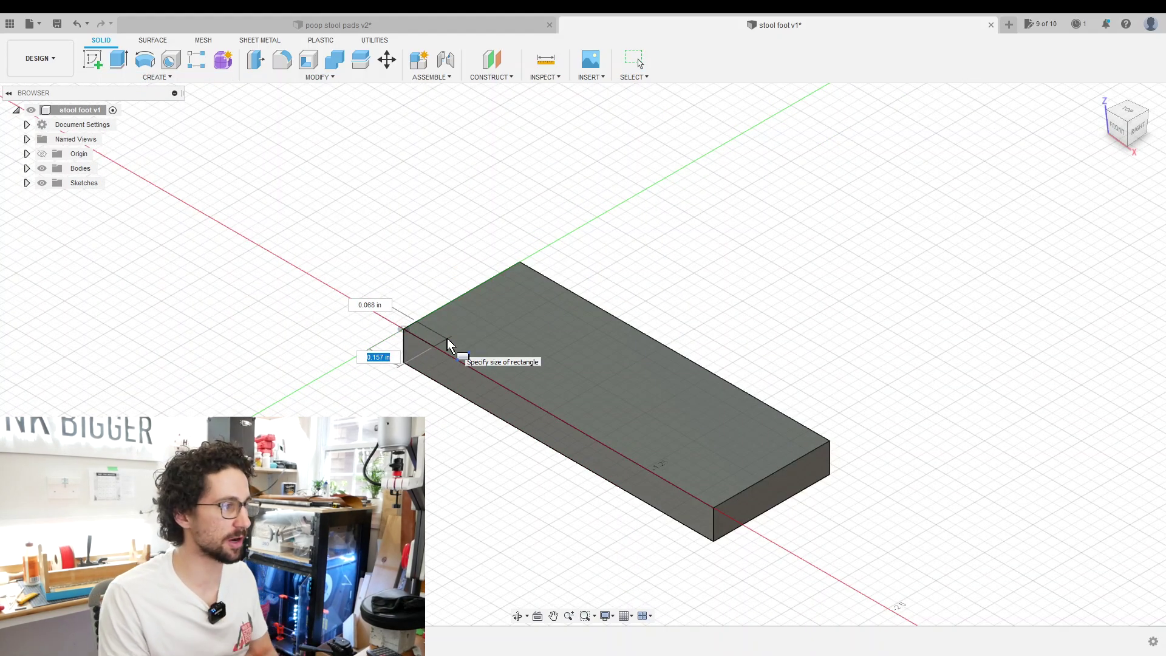
key("BackSpace")
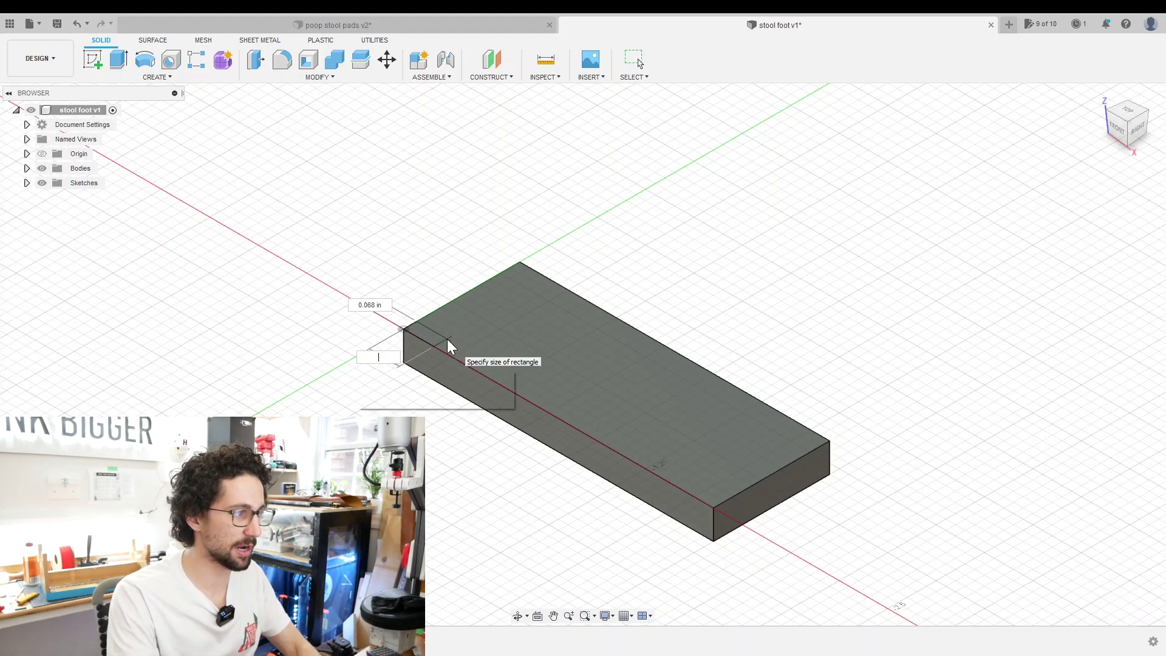
type("PadLength")
key("Tab")
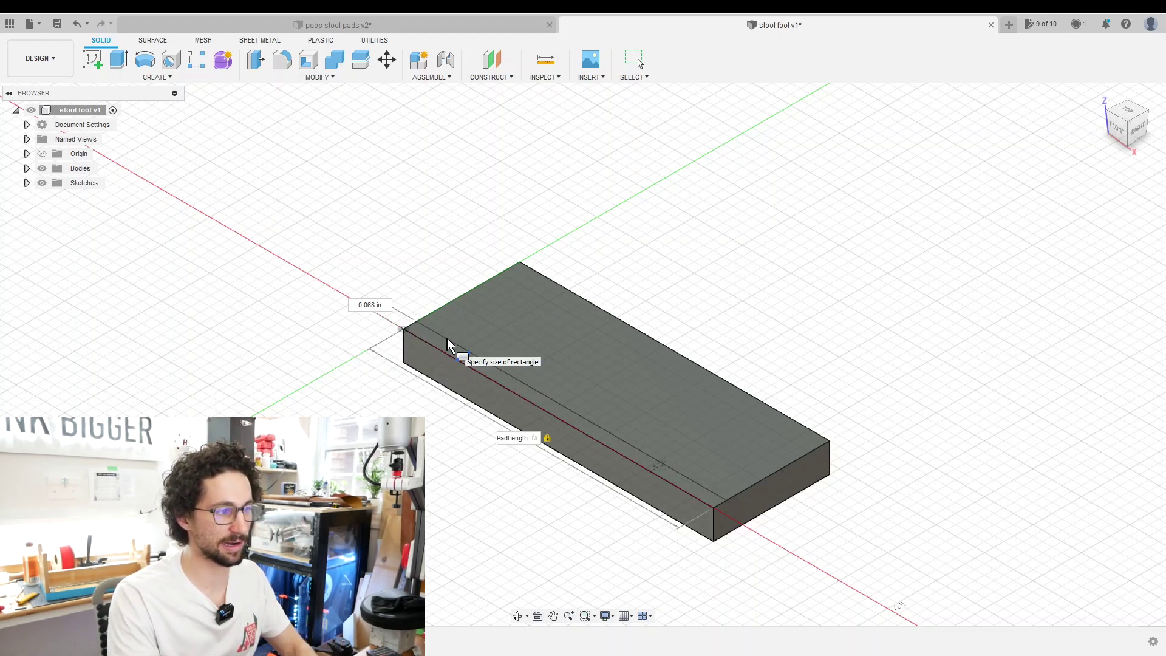
type("/10")
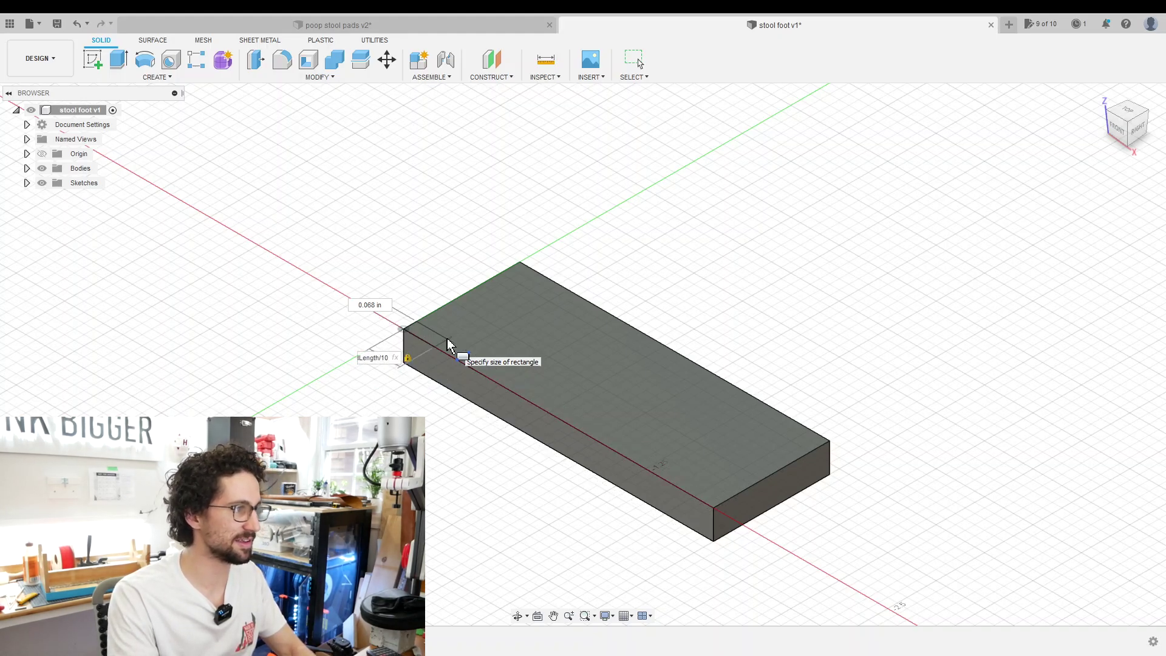
key("Tab")
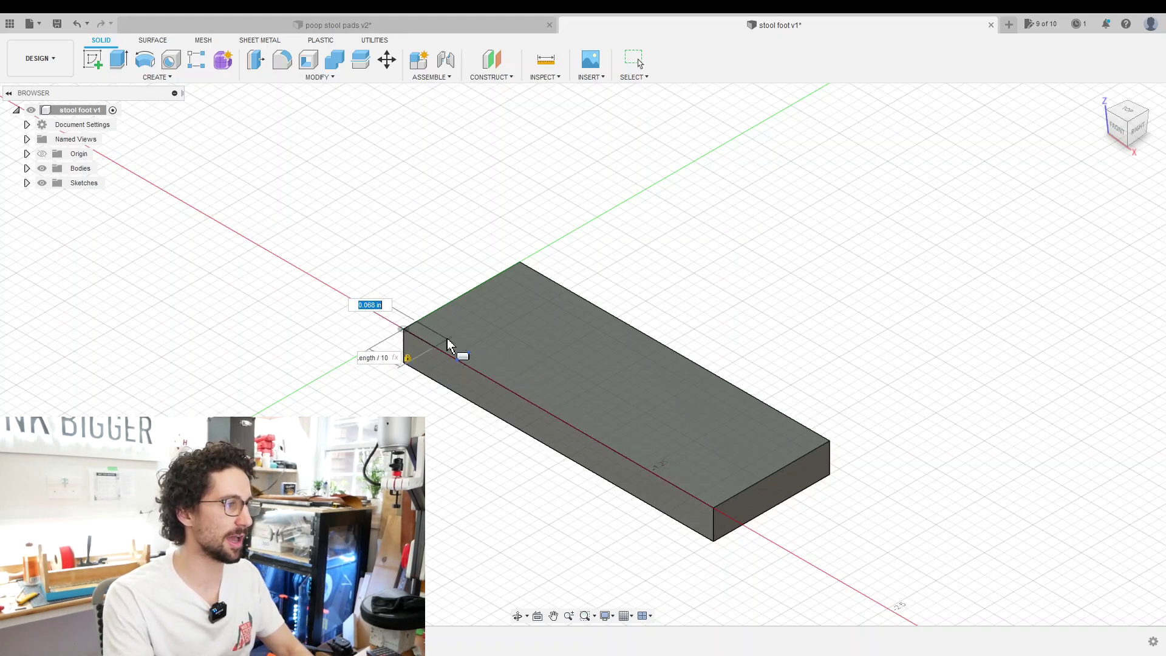
type("PadWidth/10")
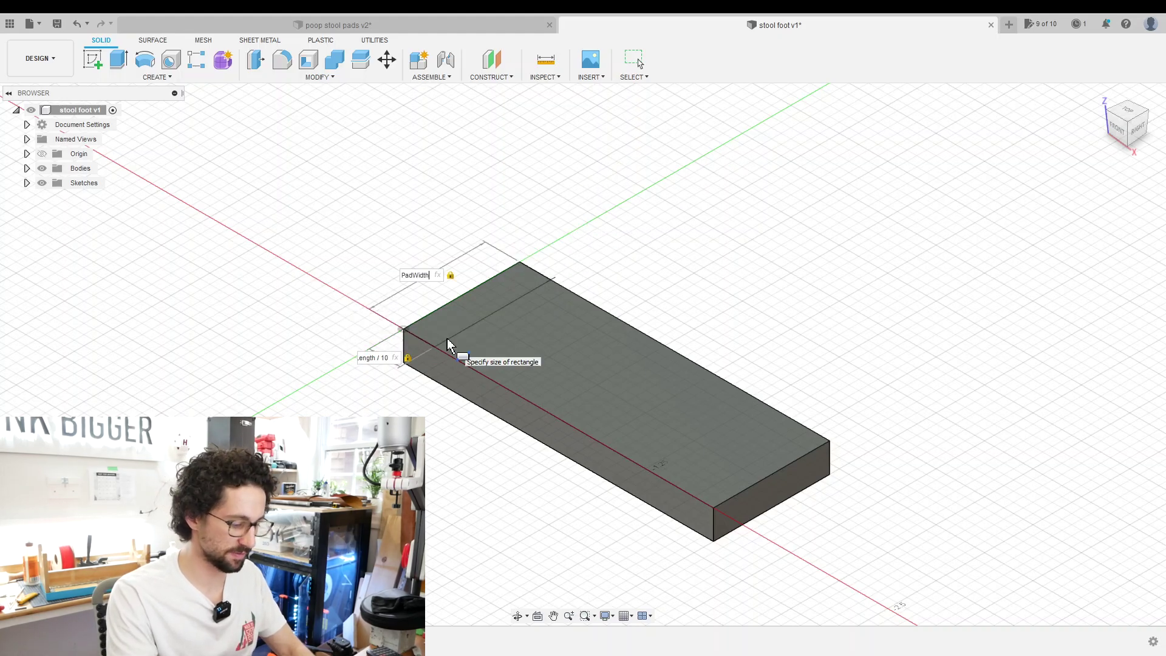
key("Return")
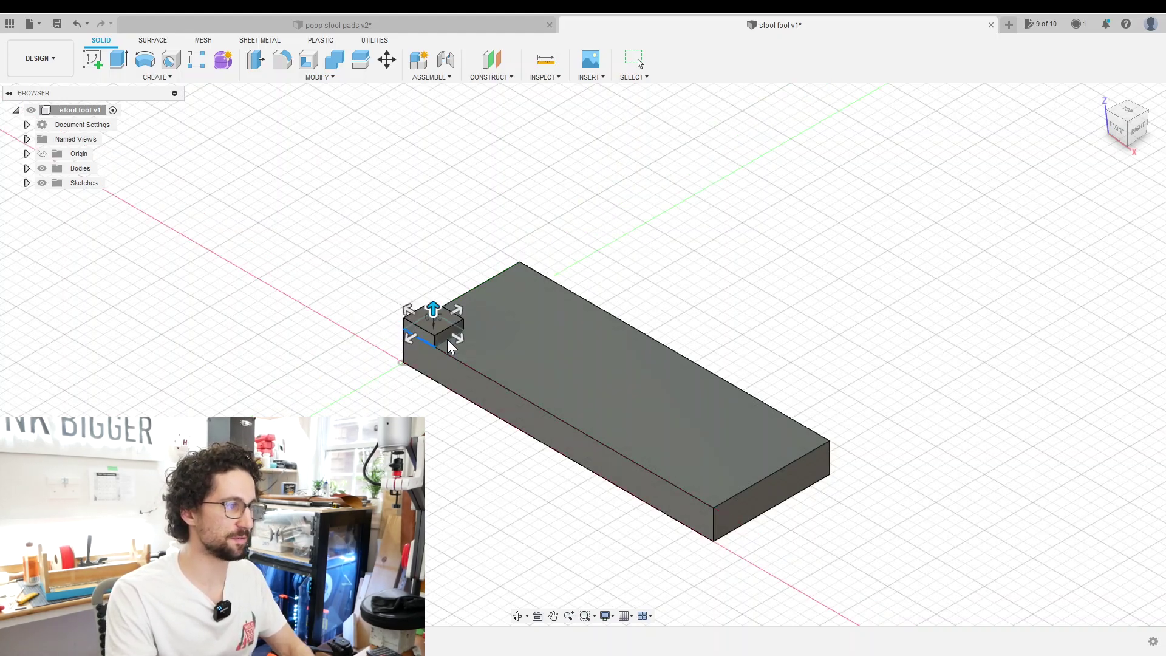
- Give the corner box a height of PadThickness/3 and join it to the pad
type("pad")
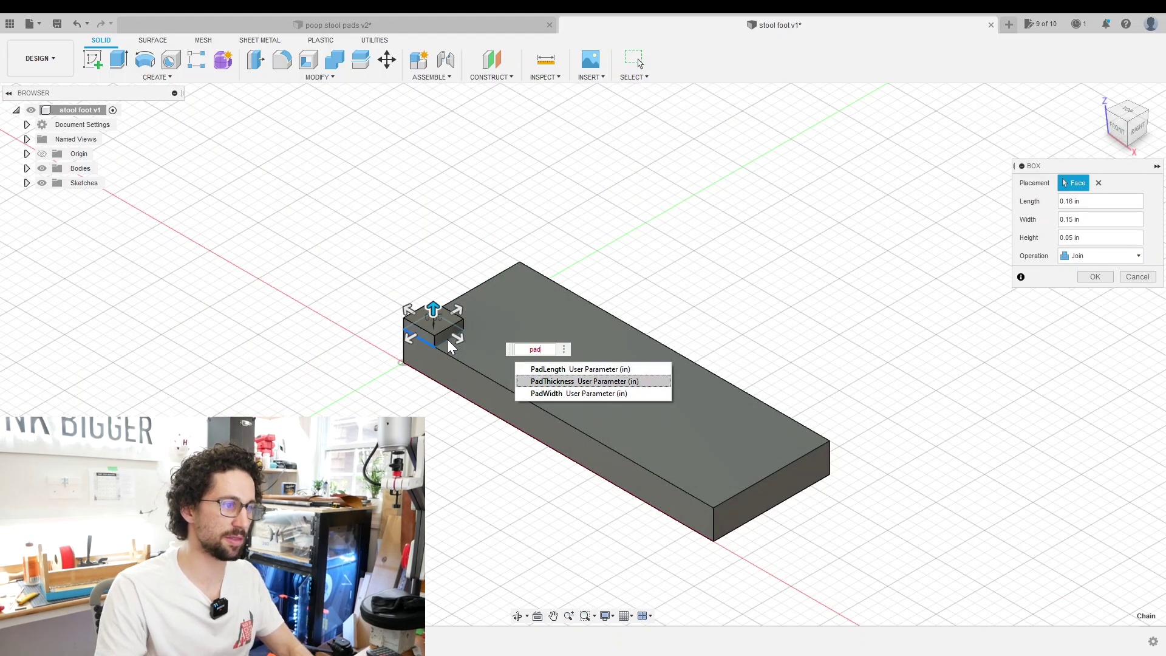
key("Return")
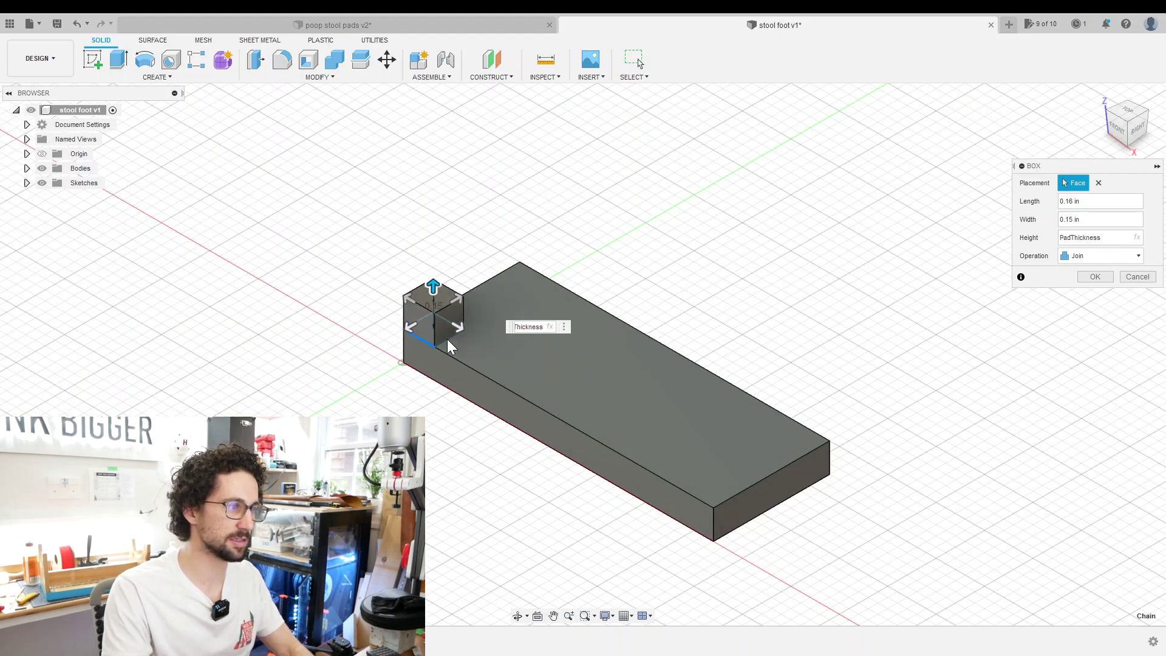
type("/3")
key("Return")
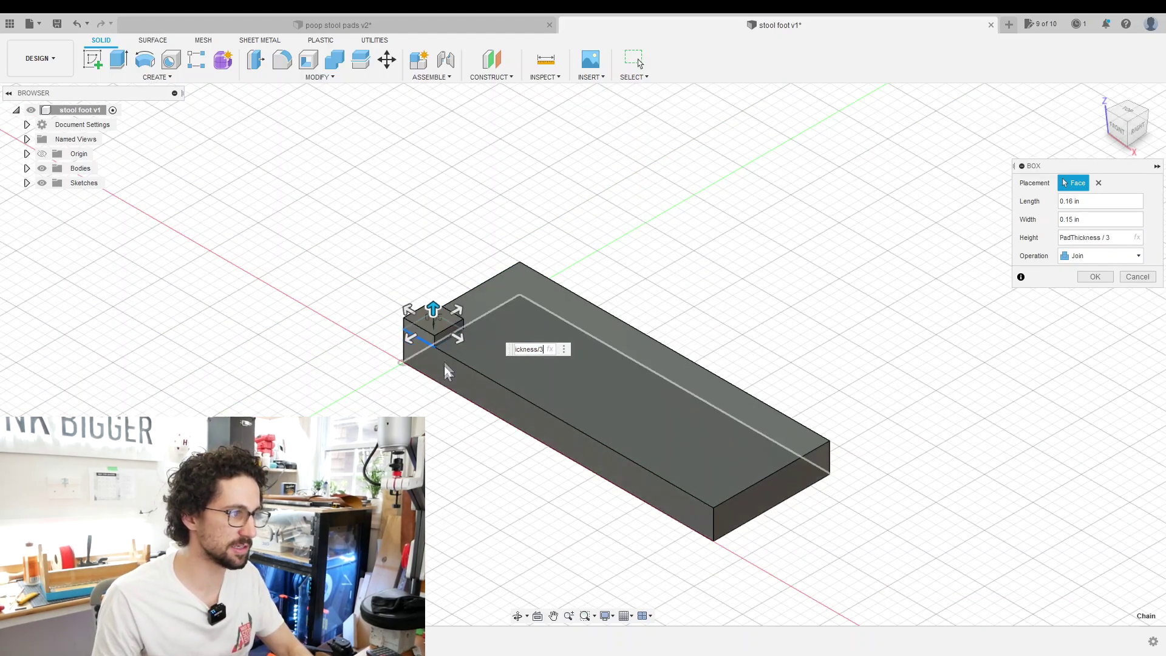
middle_click_drag(443, 366, 451, 359, "shift")
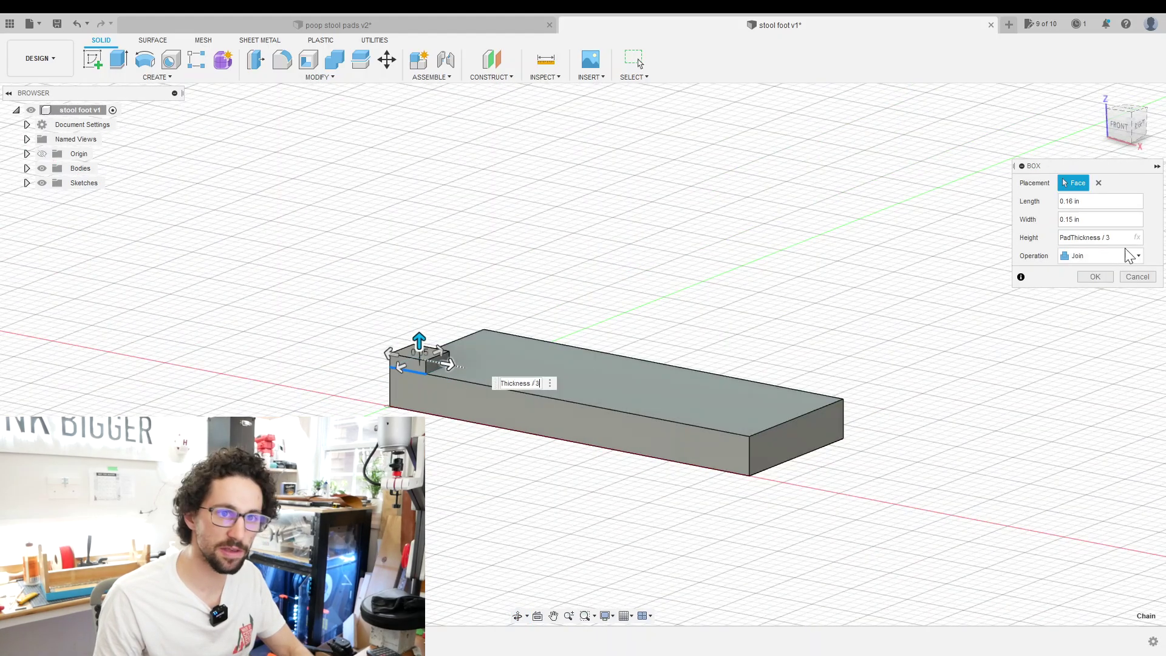
left_click(1099, 277)
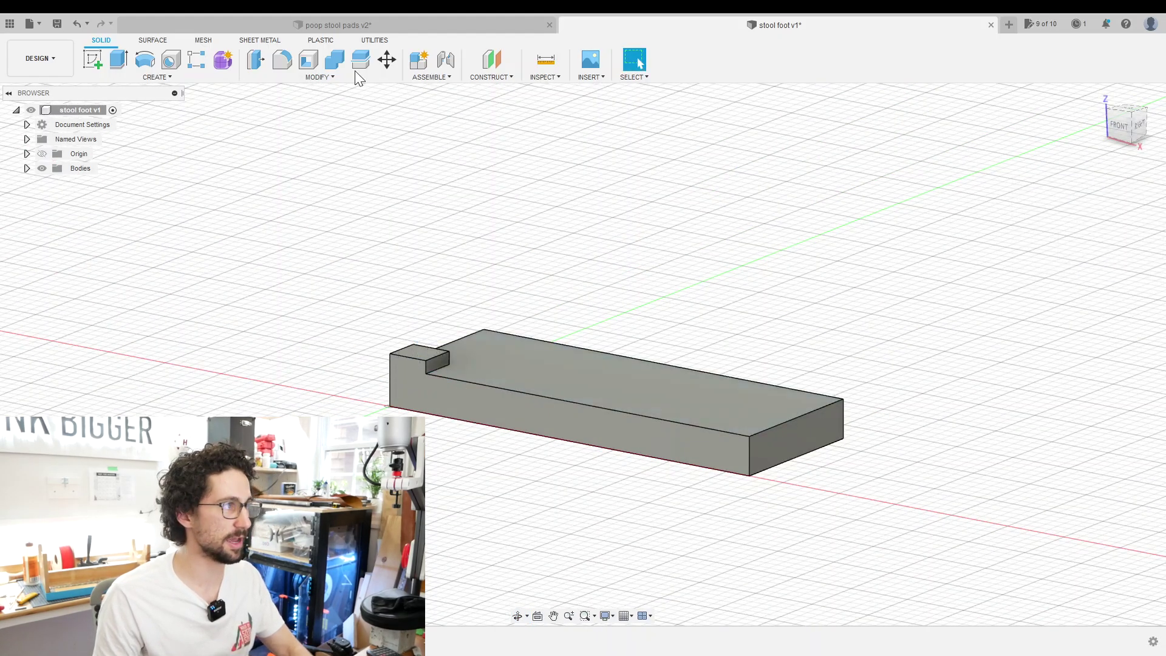
key("F6")
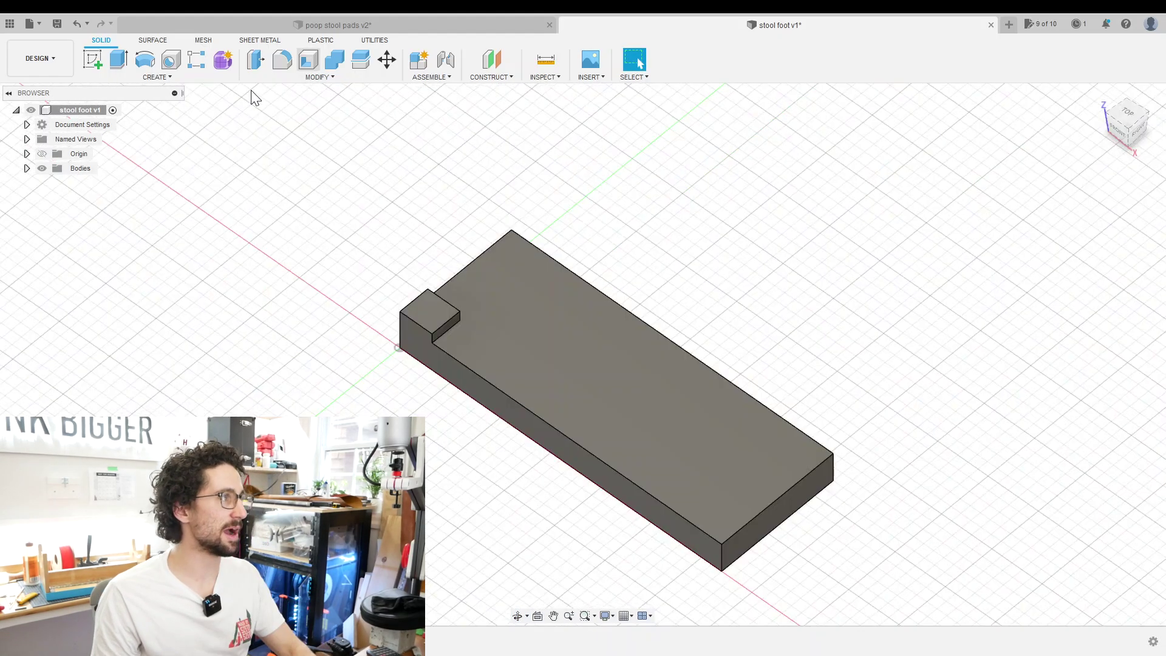
left_click(196, 59)
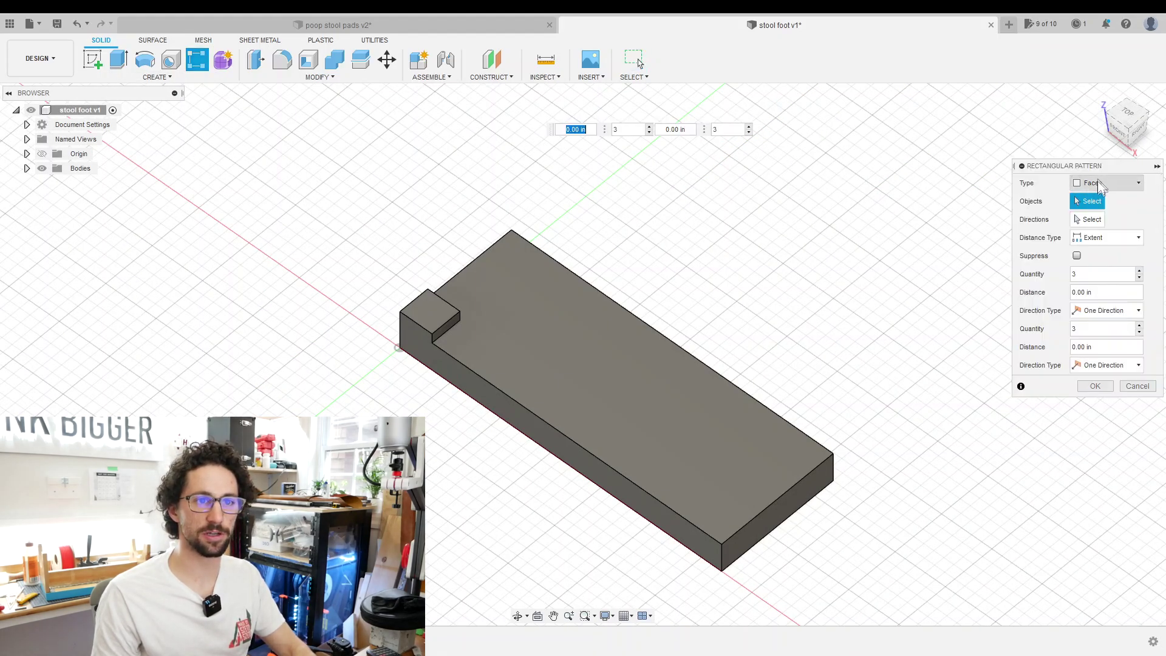
- Pattern the corner box feature along the pad's short and long edges
left_click(1098, 183)
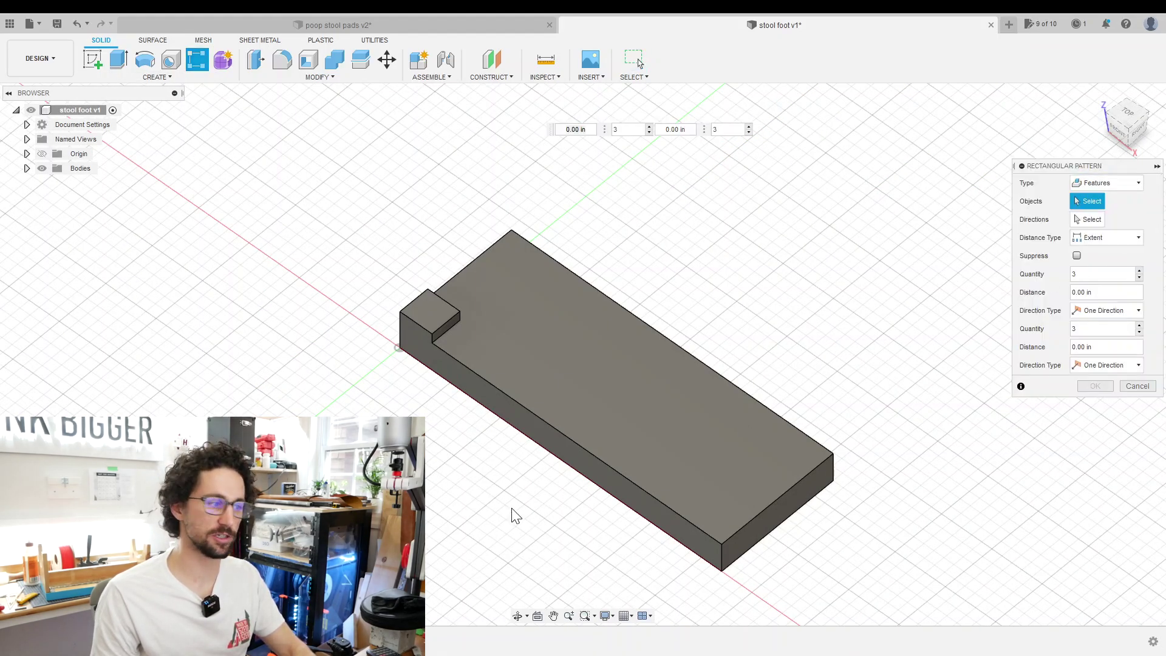
left_click(607, 395)
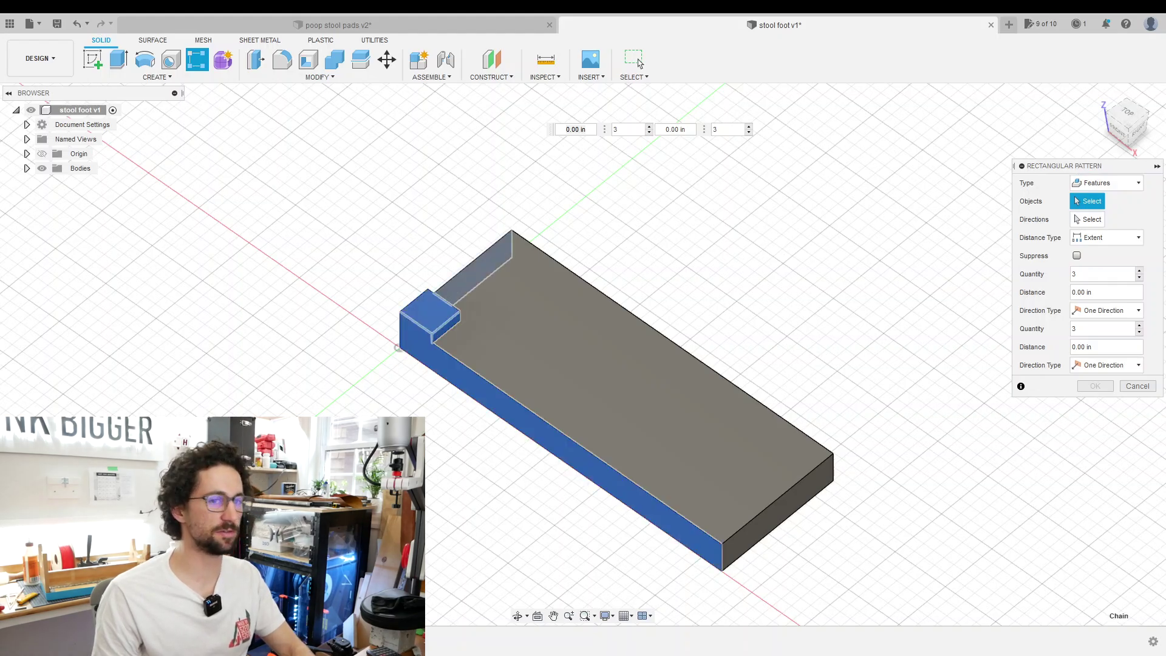
left_click(1091, 219)
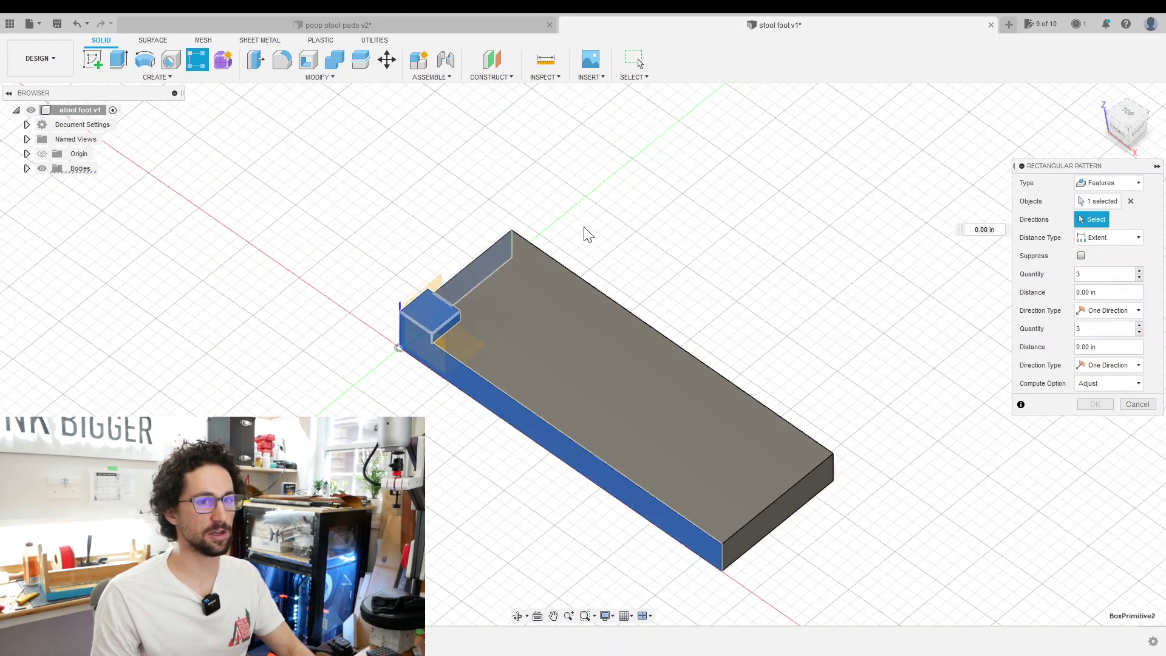
left_click(475, 263)
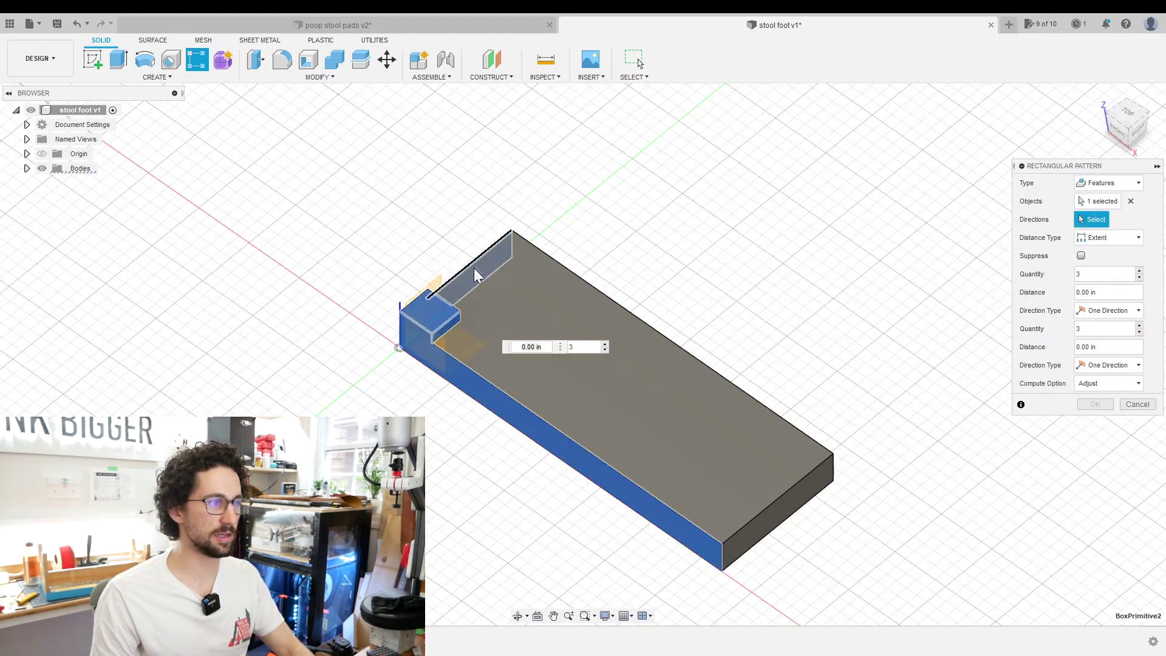
left_click(486, 381)
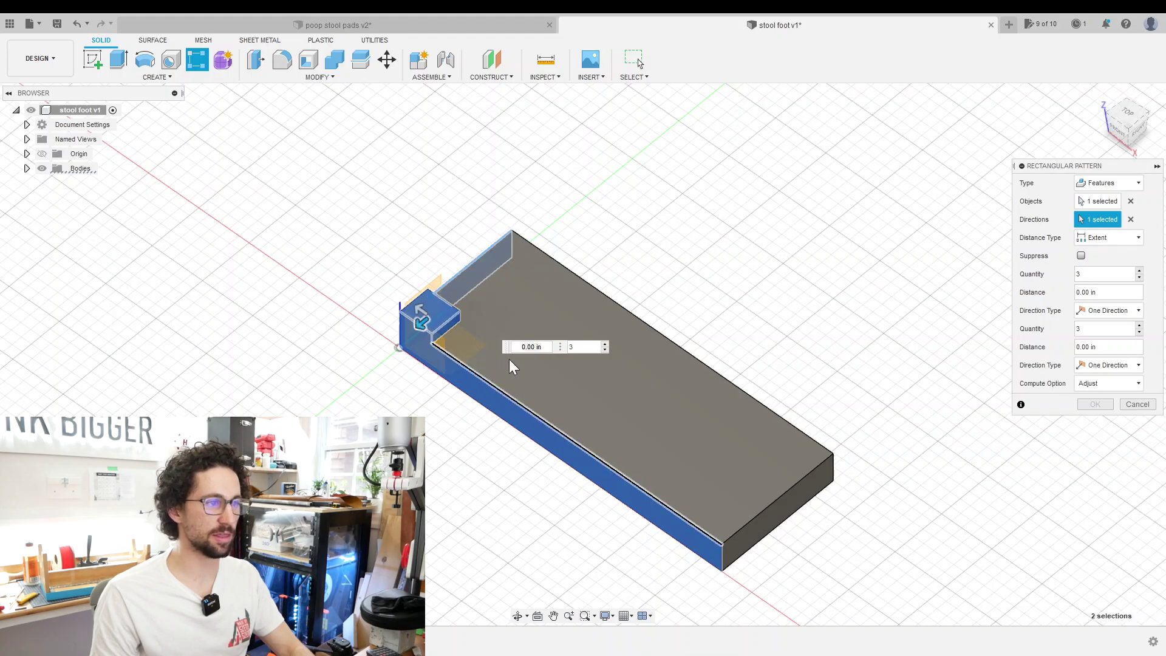
left_click(1121, 243)
left_click(1121, 243)
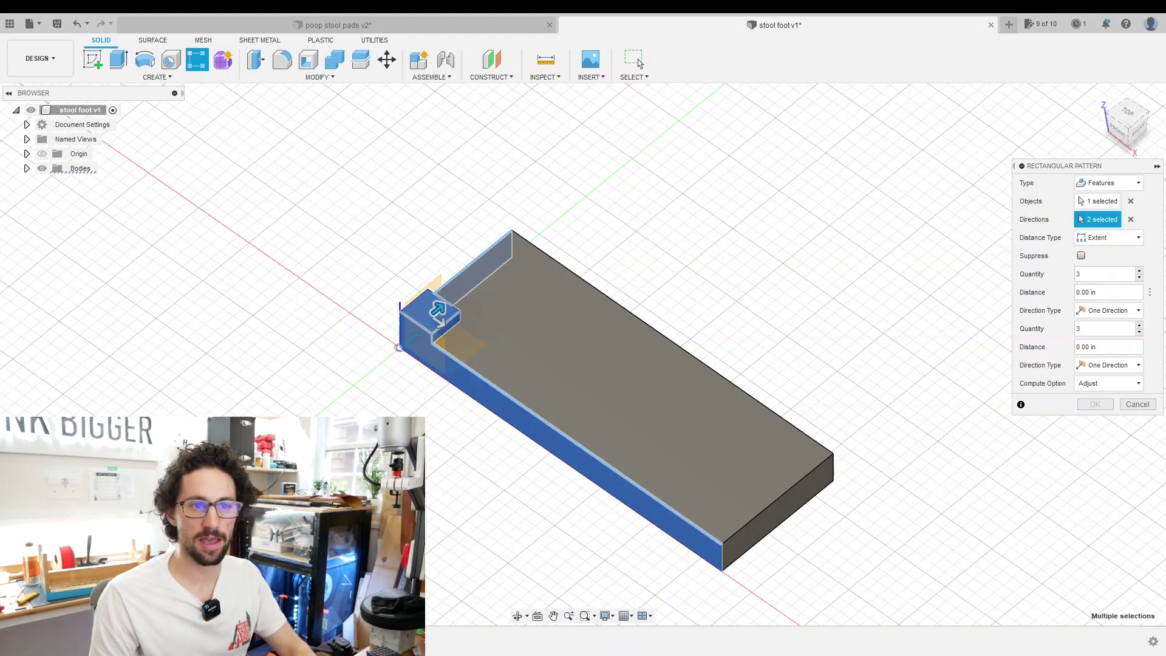
- Set the pattern spacings to PadWidth and PadLength
key("Tab")
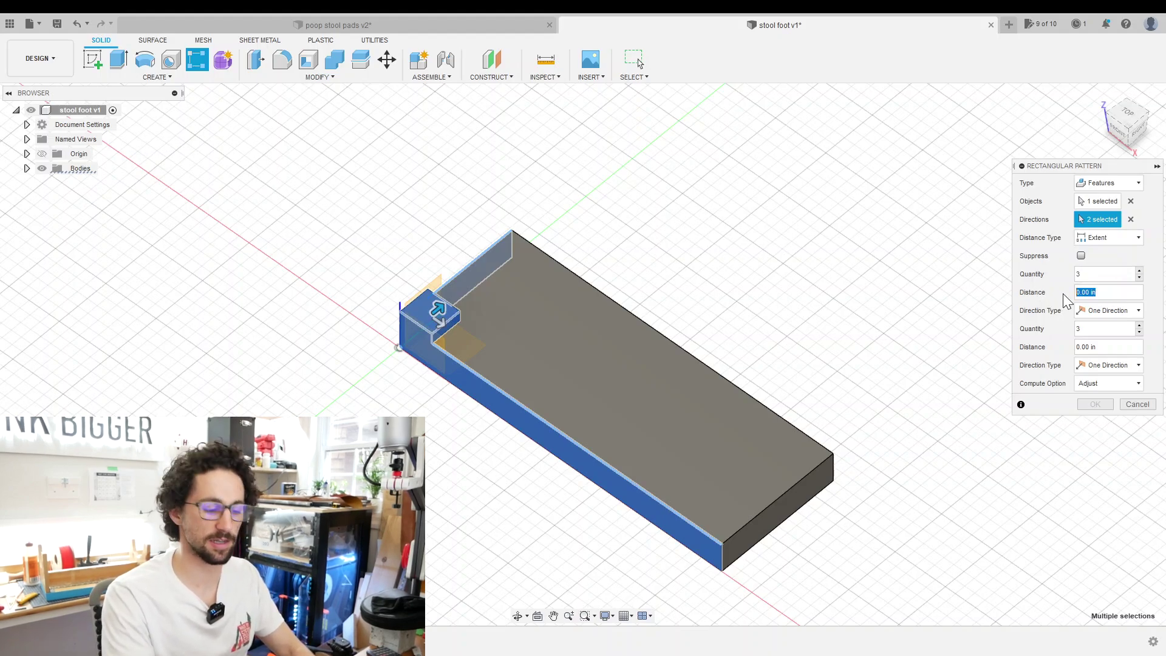
type("padw")
key("Tab")
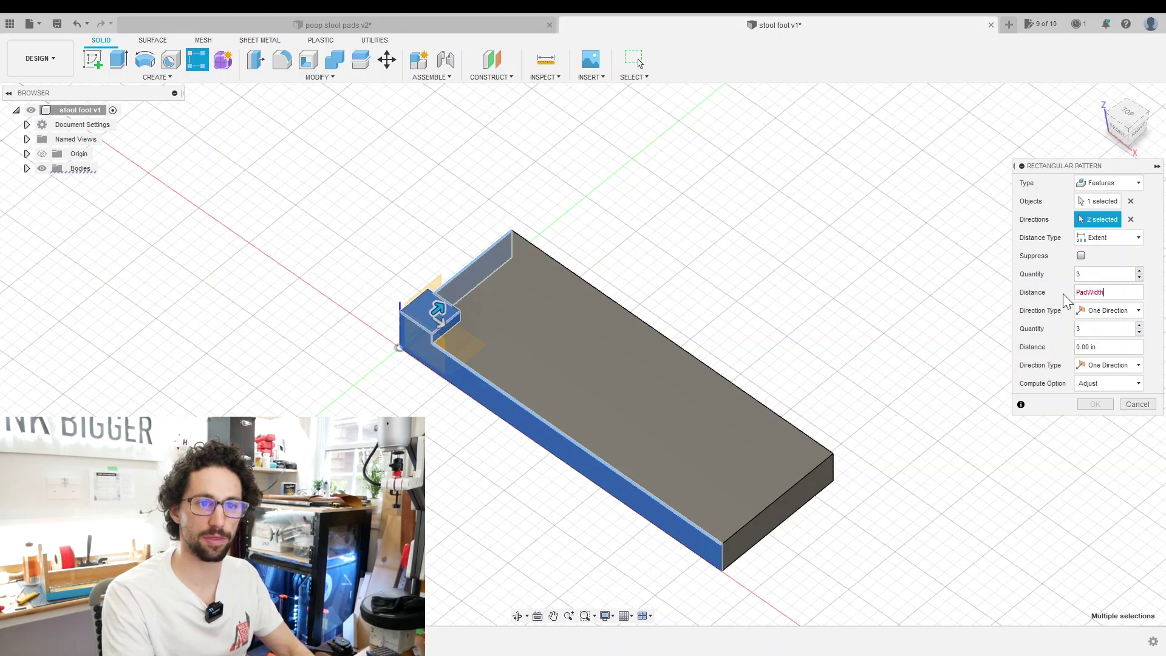
key("Tab")
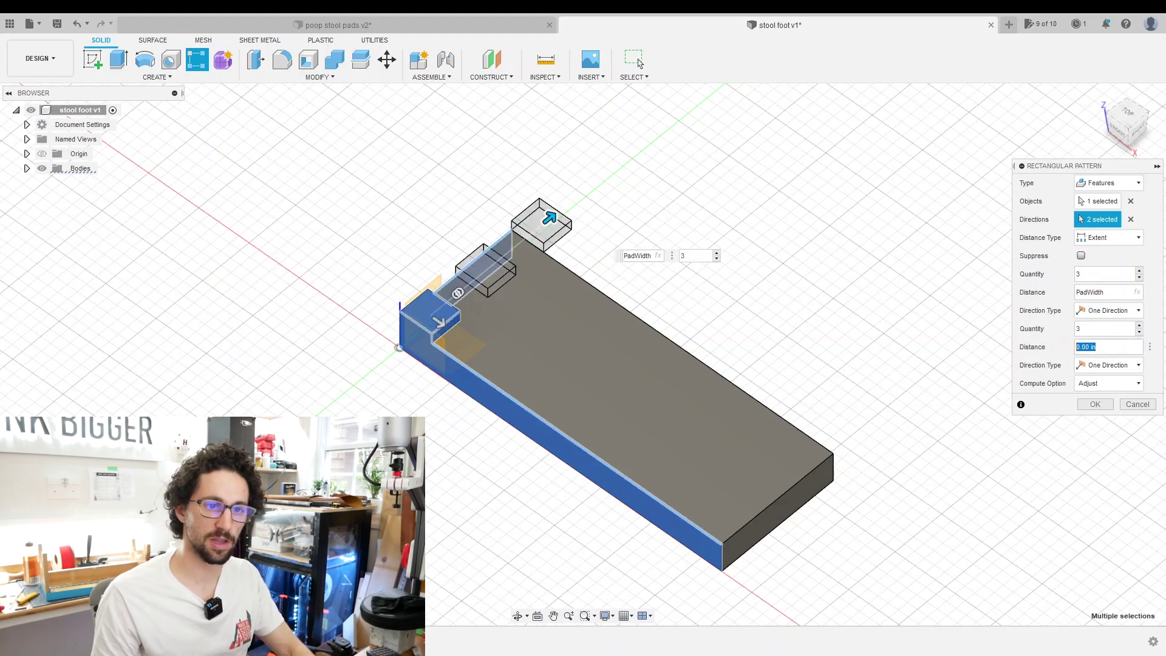
type("PadLength")
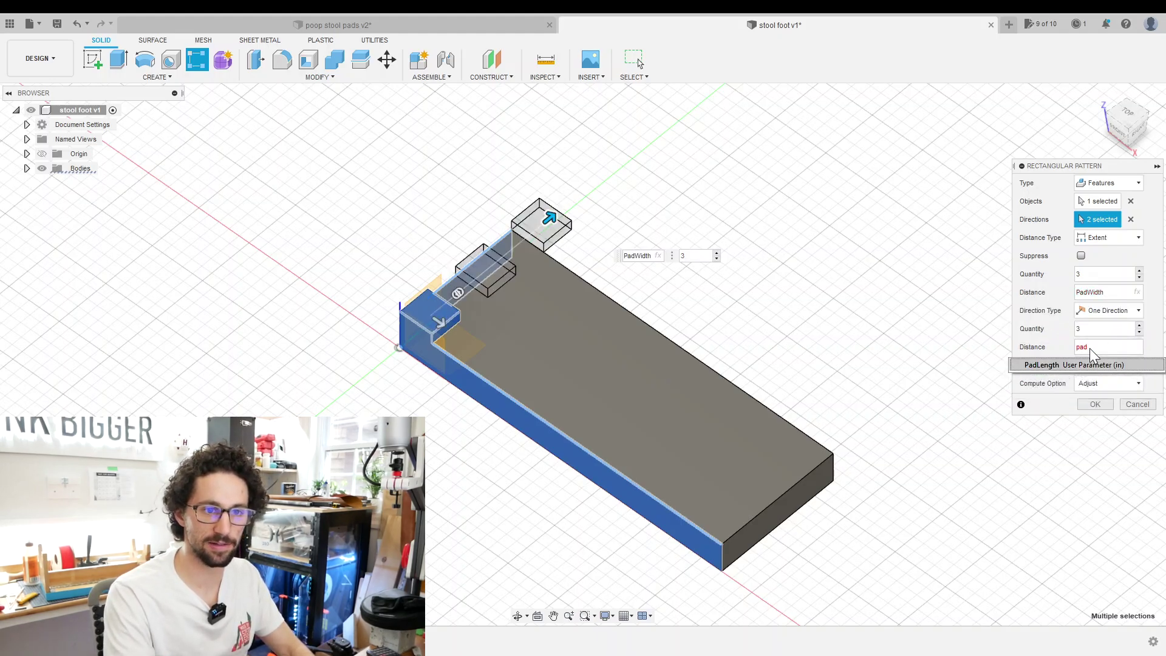
- Try different copy counts across the width and along the length from a top view
left_click(1140, 271)
left_click(1140, 271)
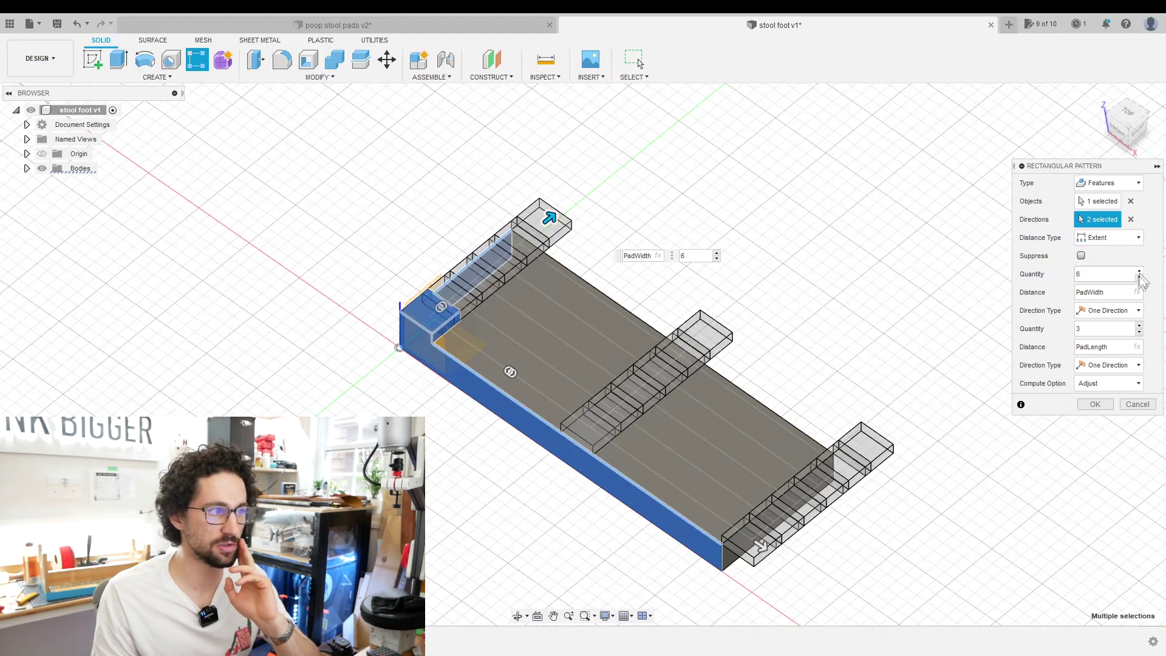
left_click(1140, 277)
left_click(1126, 116)
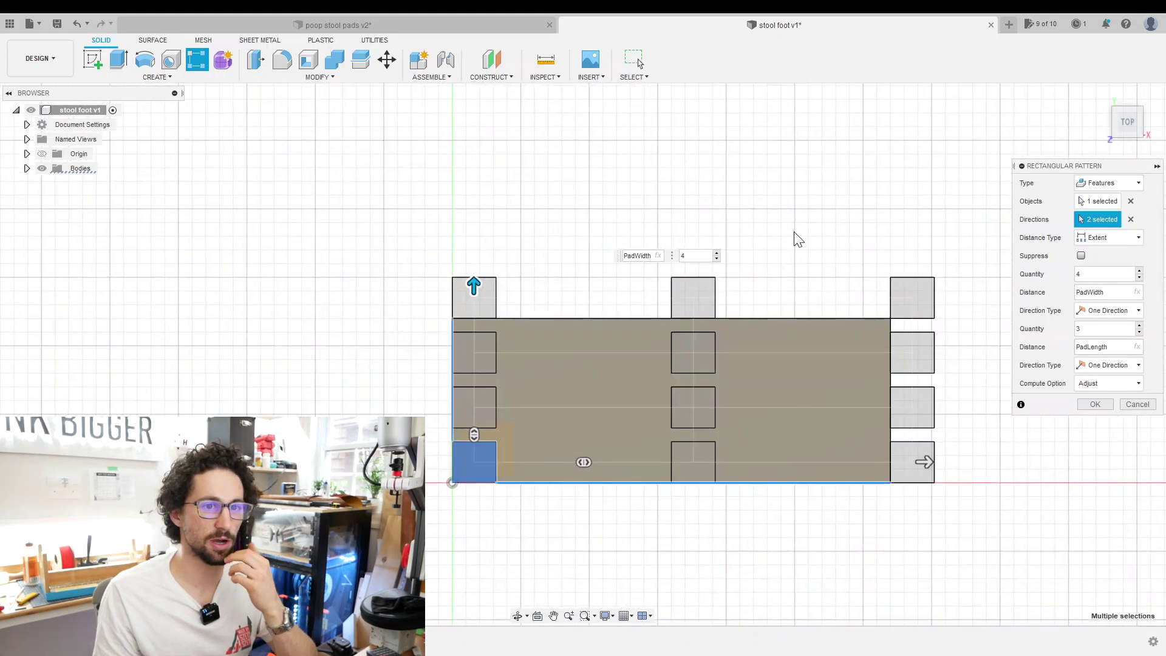
double_click(1139, 326)
left_click(1139, 326)
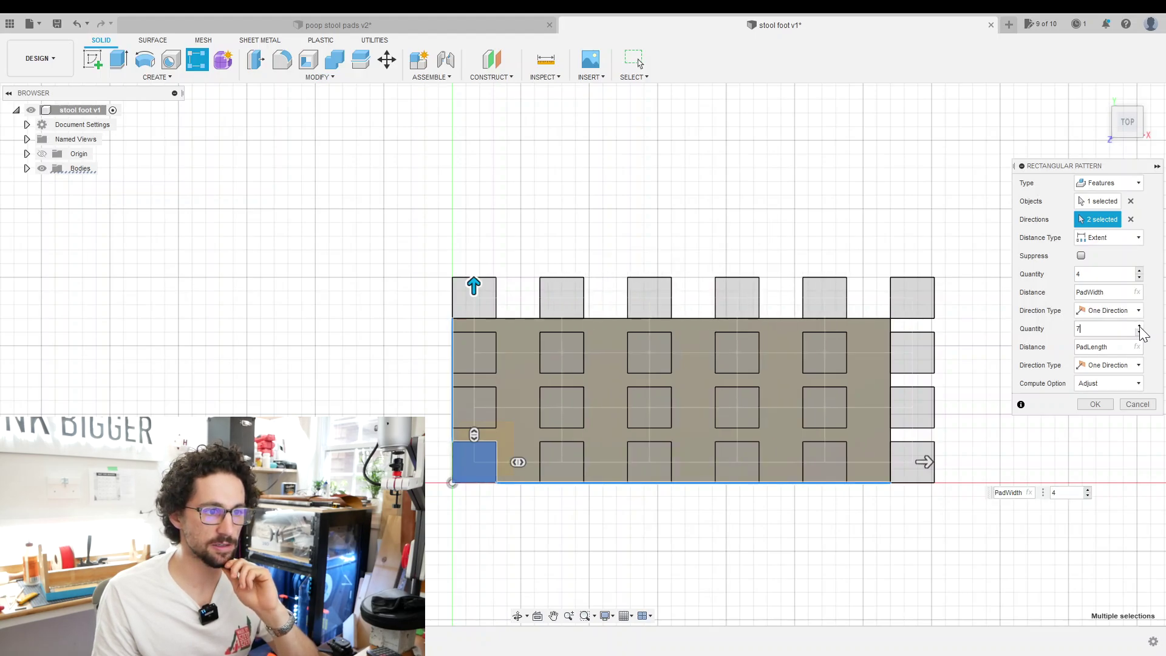
double_click(1139, 326)
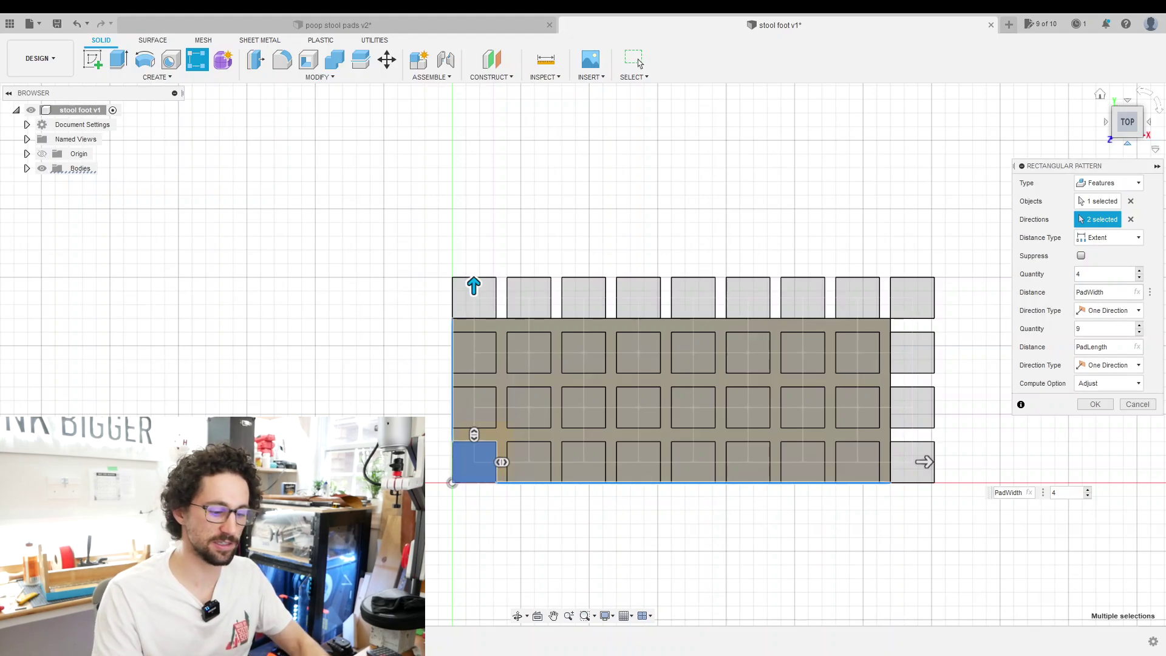
- Set spacings to PadWidth-PadWidth/4 and PadLength-PadLength/10 with 3 by 7 copies, then confirm
type("-")
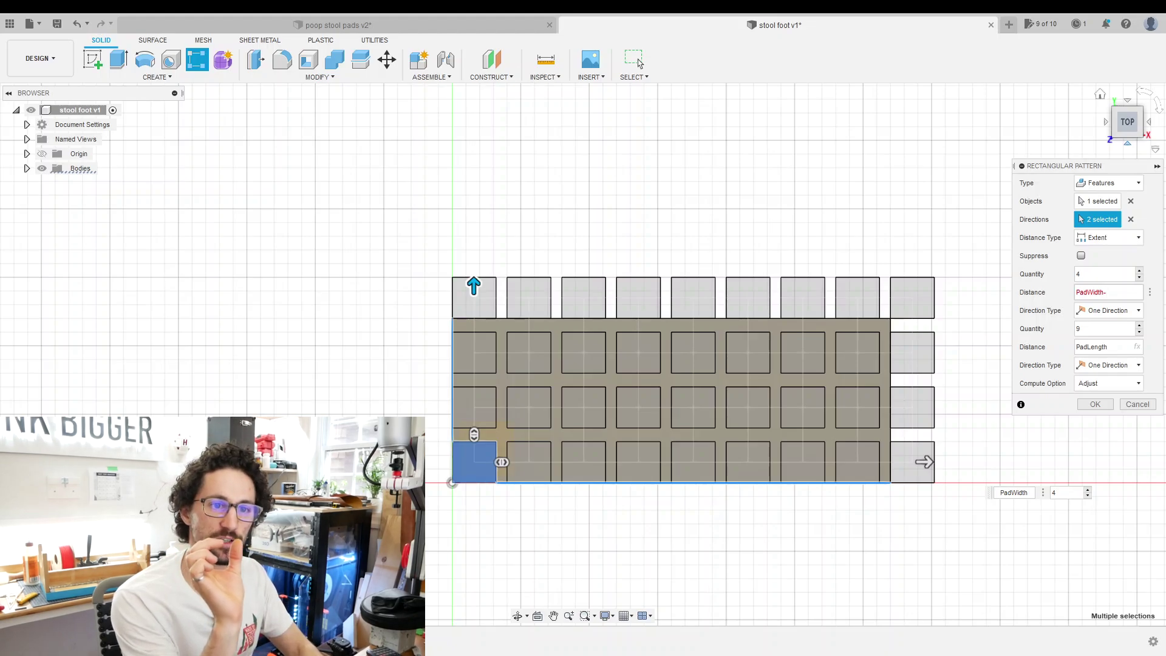
type("pad")
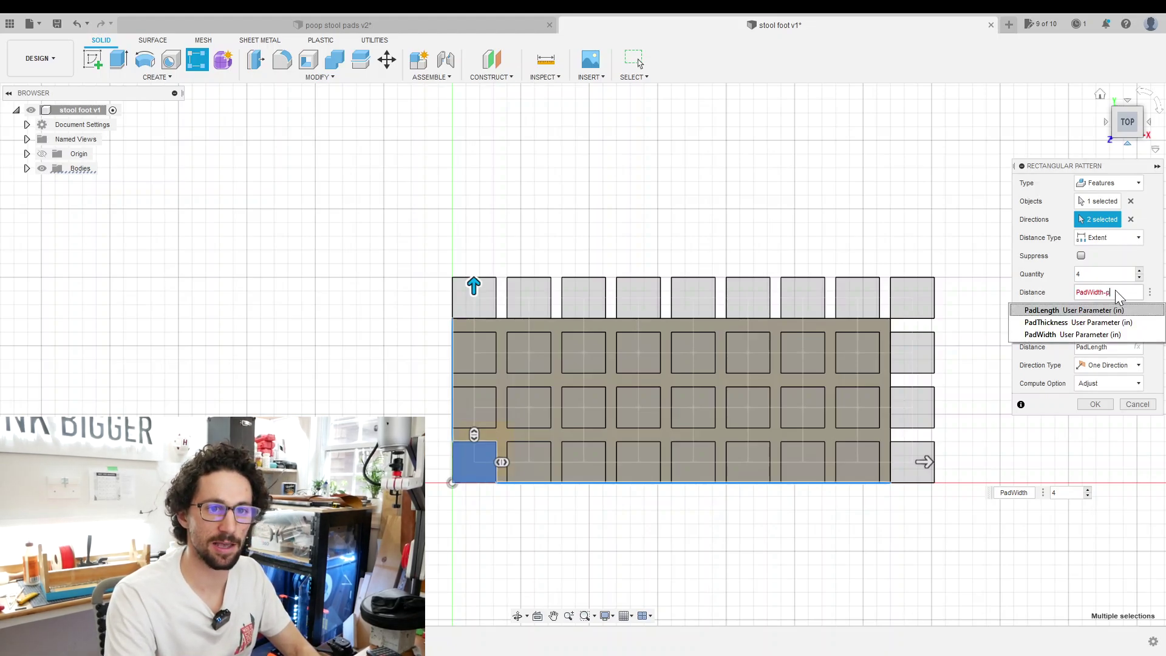
key("Down")
key("Down")
key("Return")
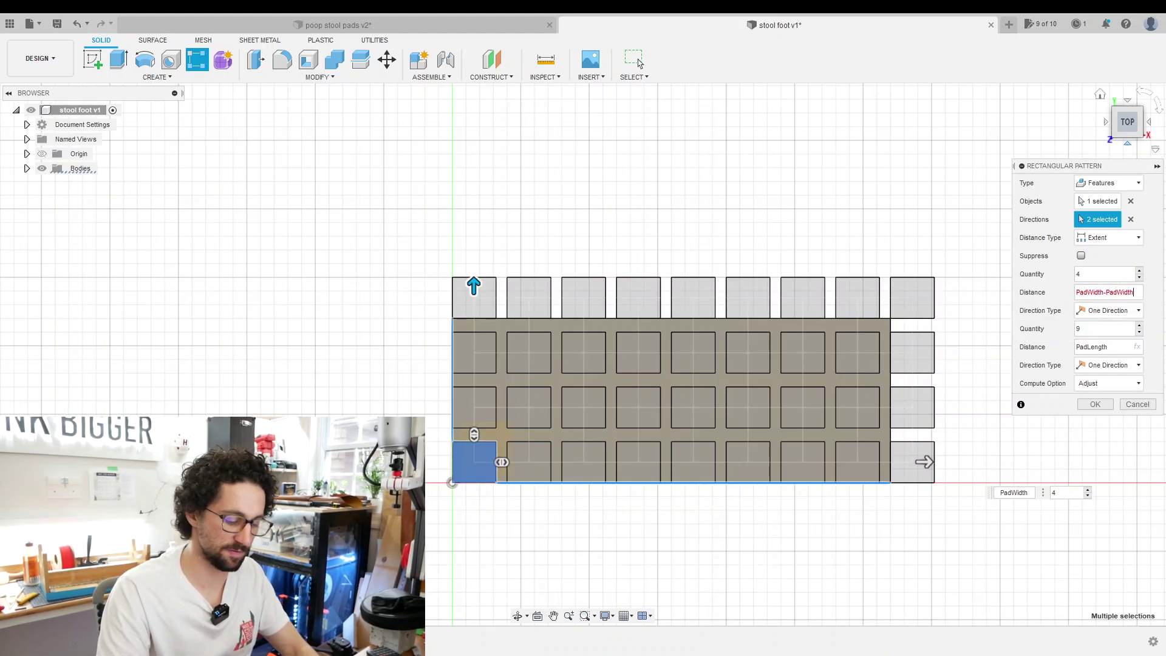
type("/3")
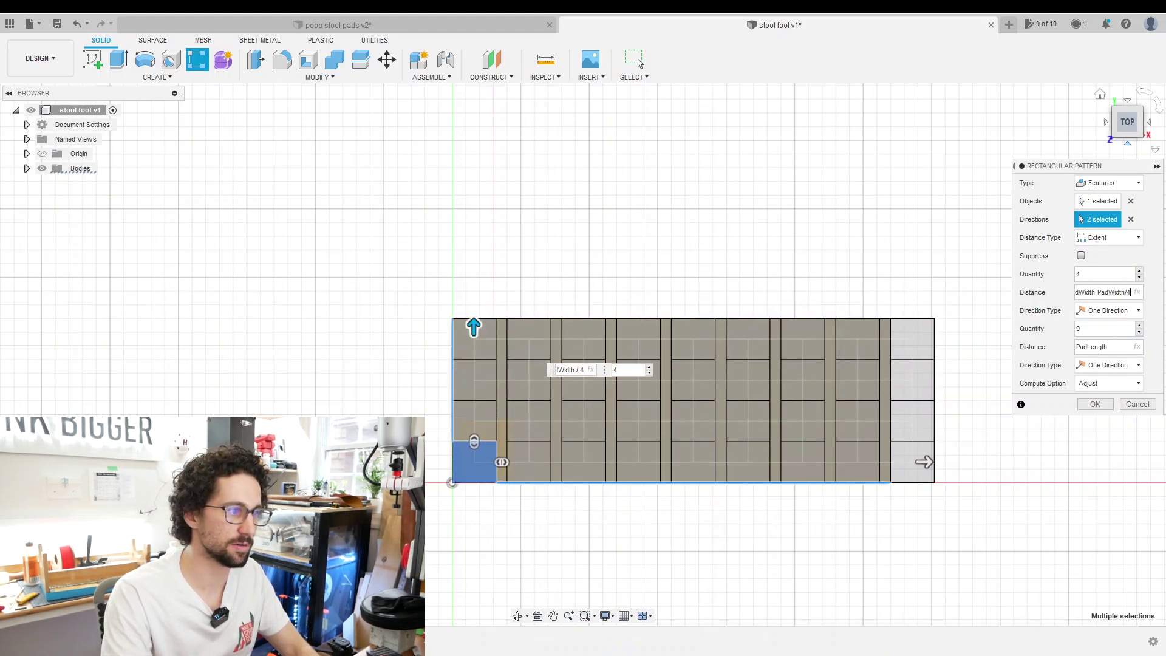
left_click(1139, 278)
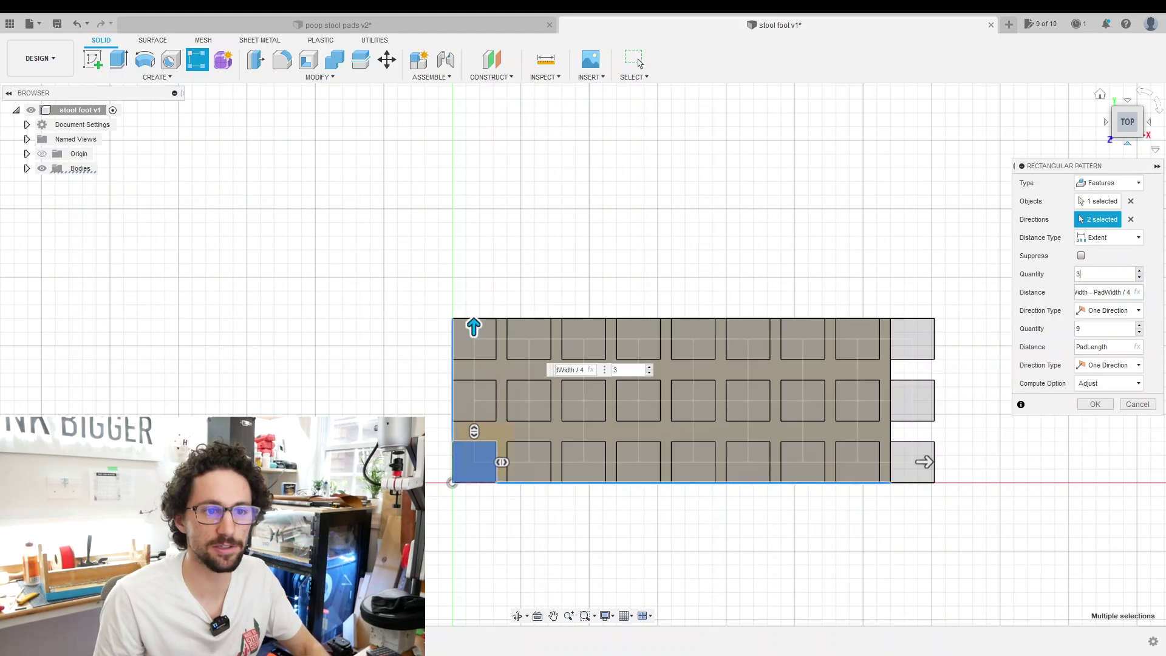
key("Tab")
key("Tab")
key("Tab")
key("Tab")
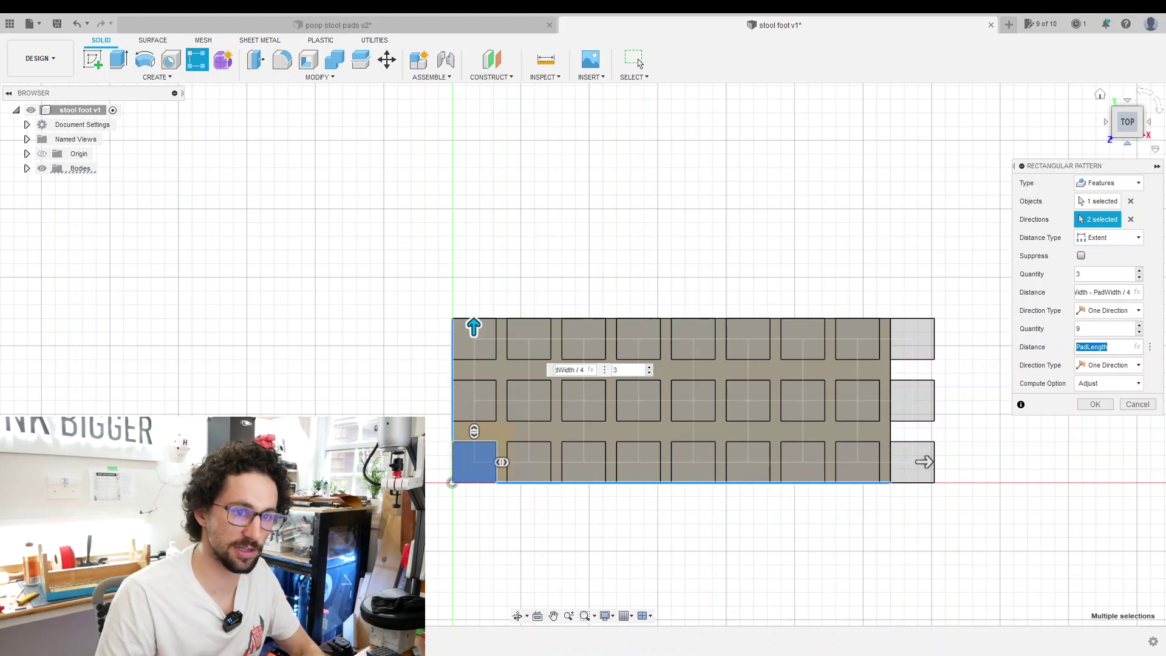
left_click(1106, 350)
type("-PadLength")
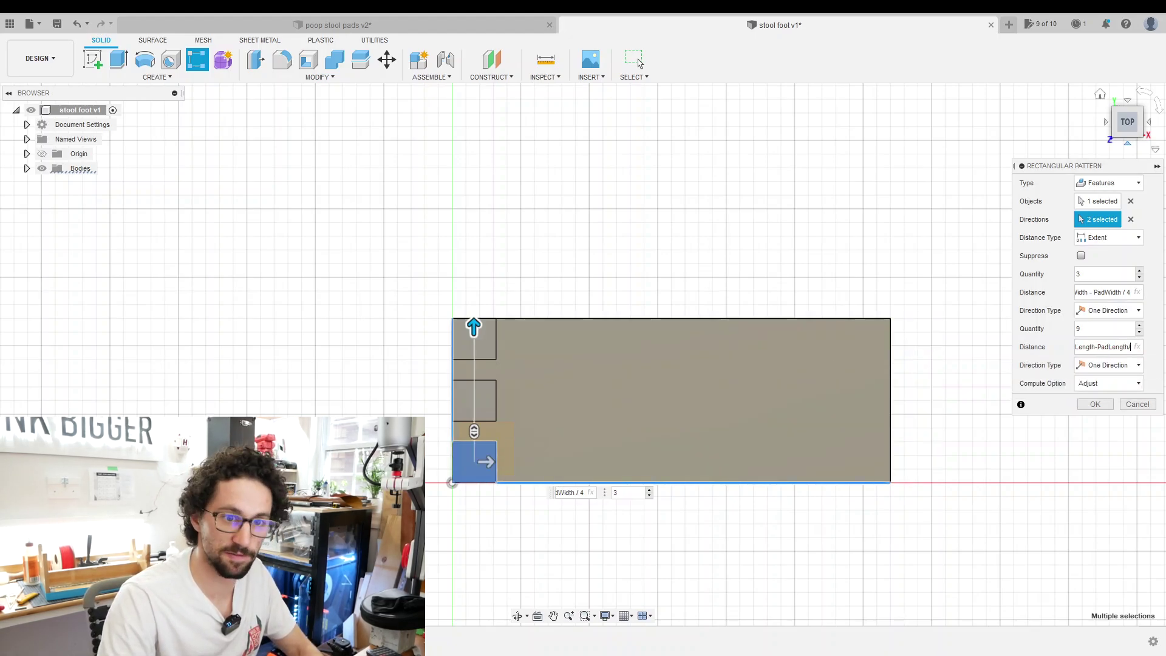
type("/10")
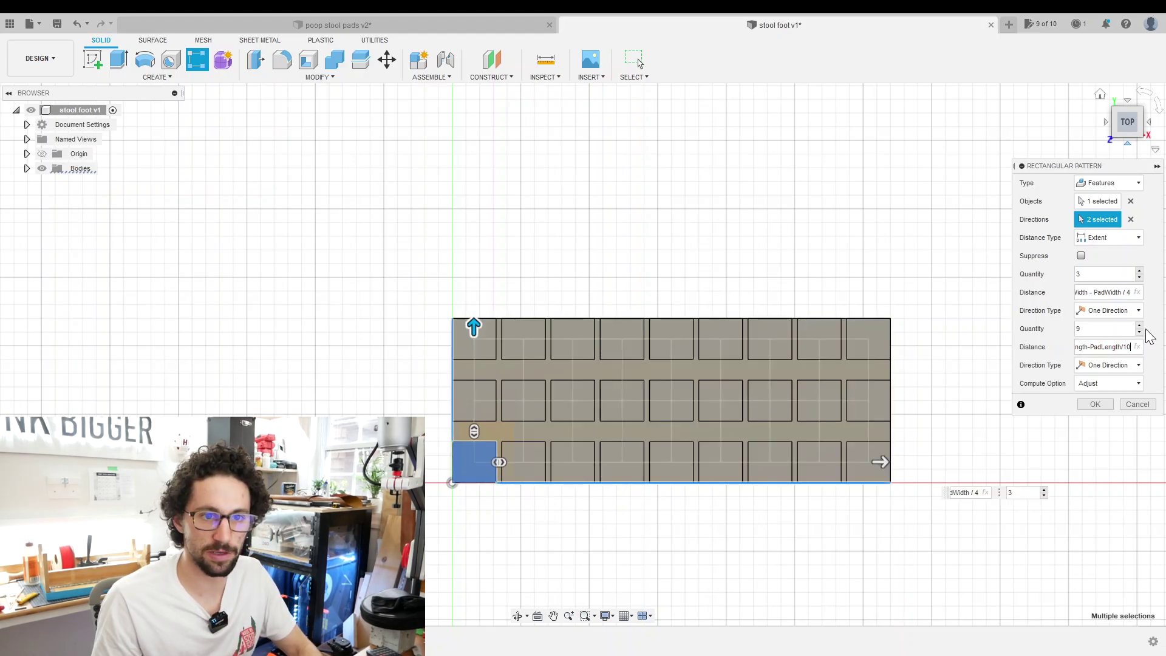
left_click(1139, 333)
left_click(1139, 332)
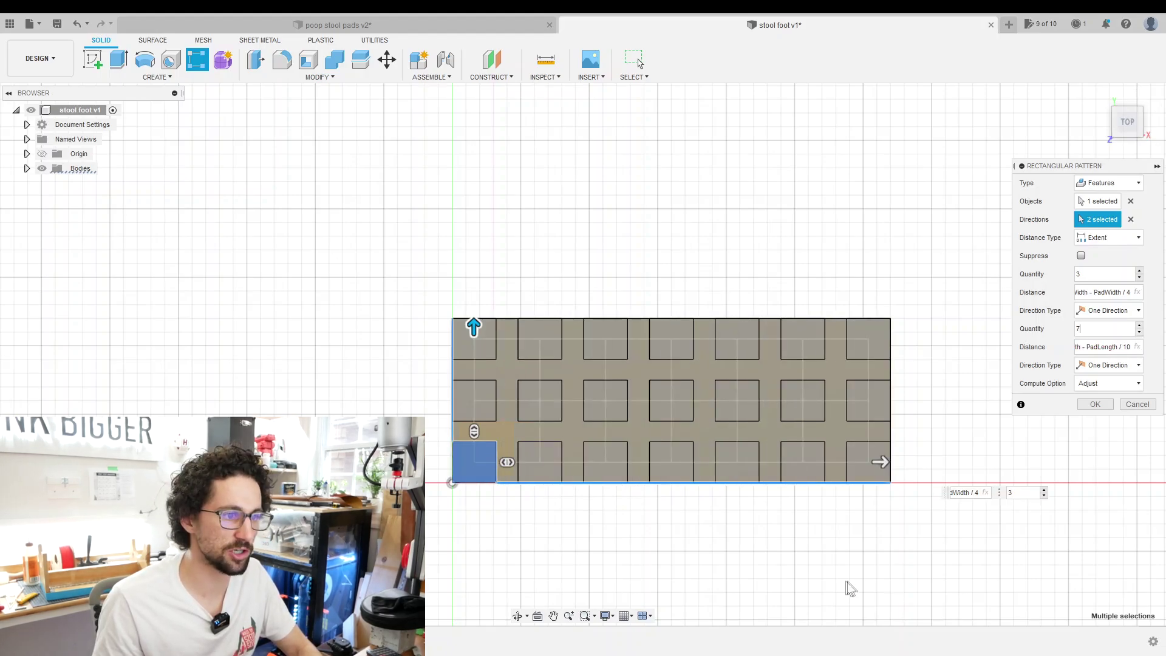
middle_click_drag(846, 585, 713, 525, "shift")
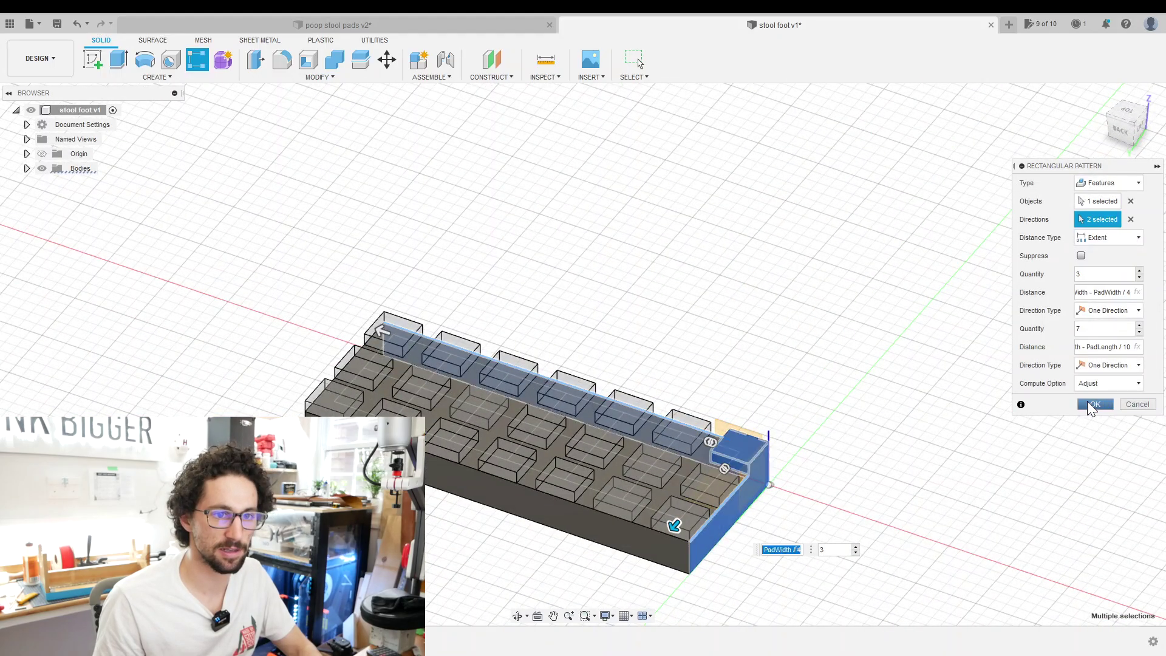
left_click(1088, 402)
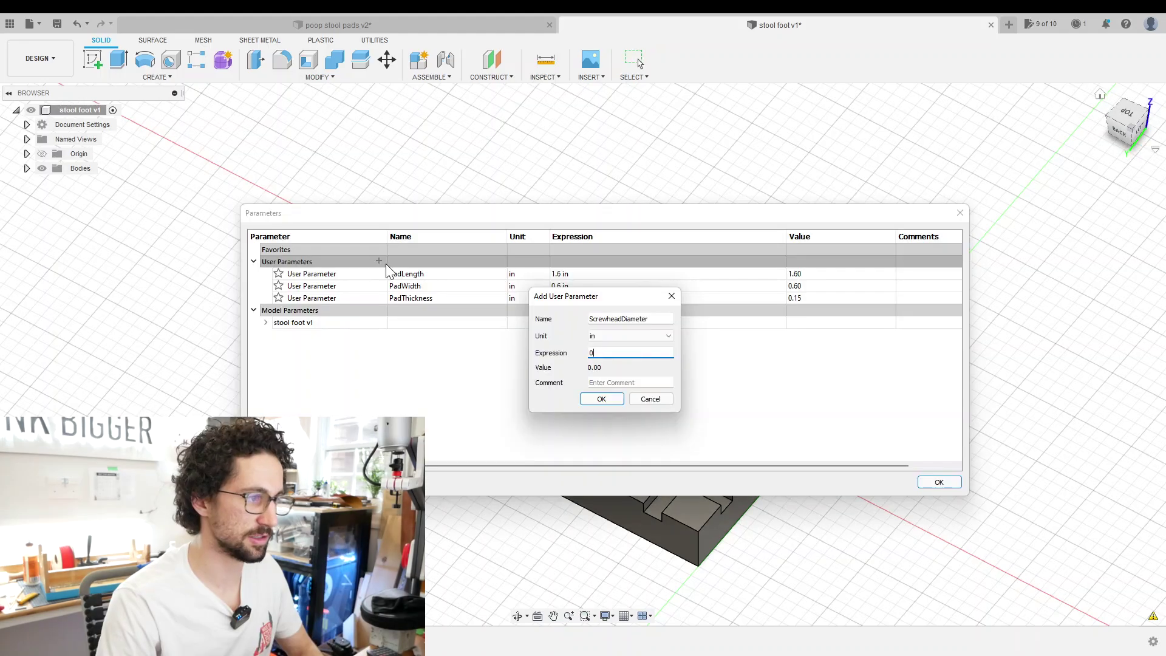
- Confirm ScrewheadDiameter at 0.31 in and add ShaftDiameter at 0.175 in
type("6")
key("Return")
left_click(379, 261)
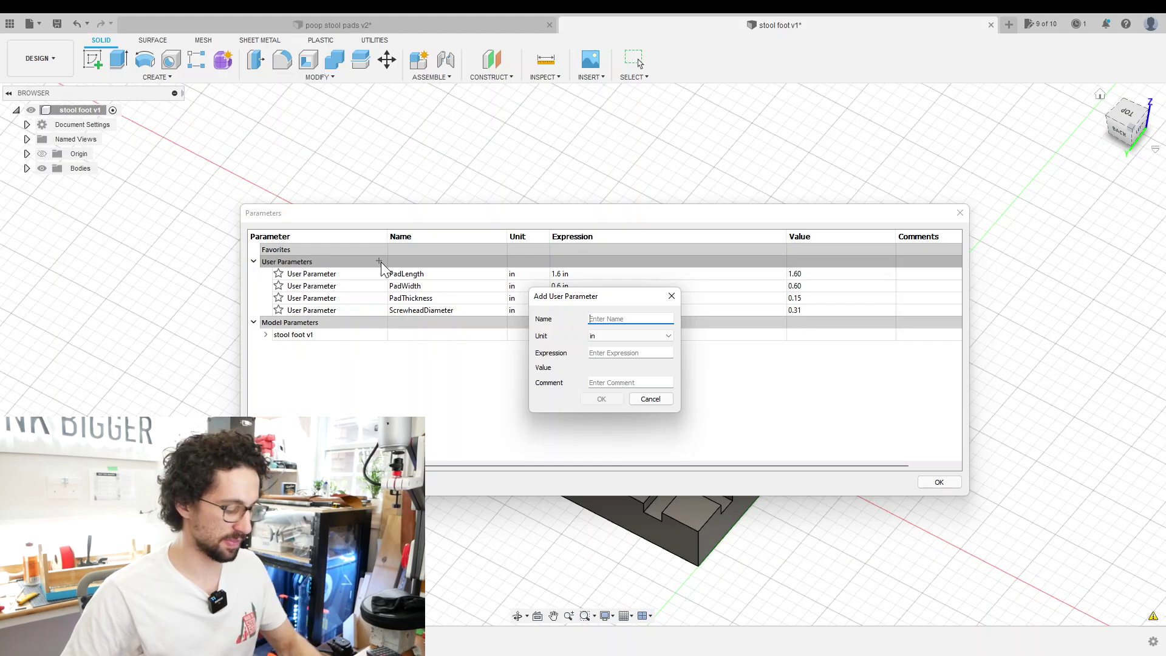
type("ShaftDiameter")
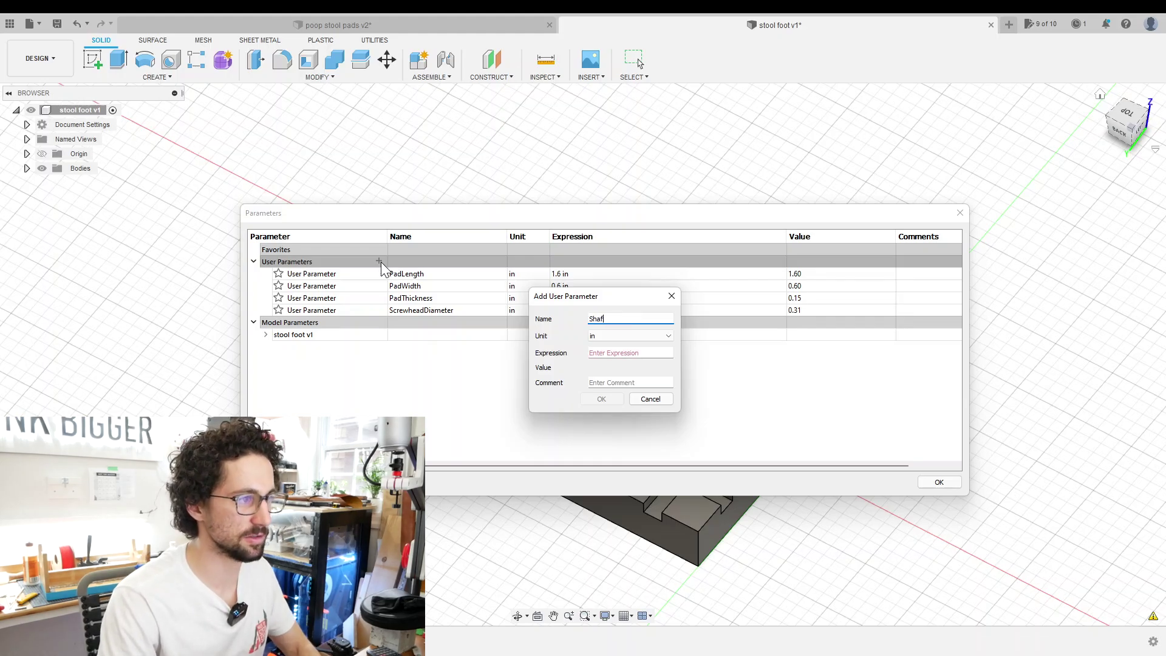
key("Tab")
type("0.175")
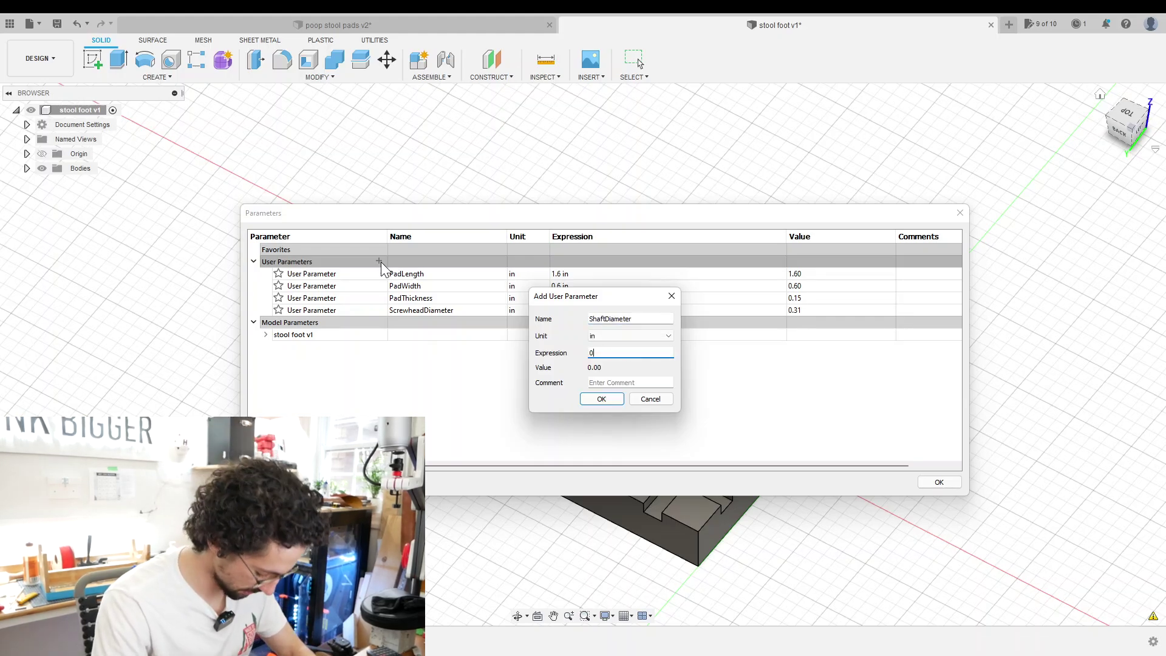
key("Return")
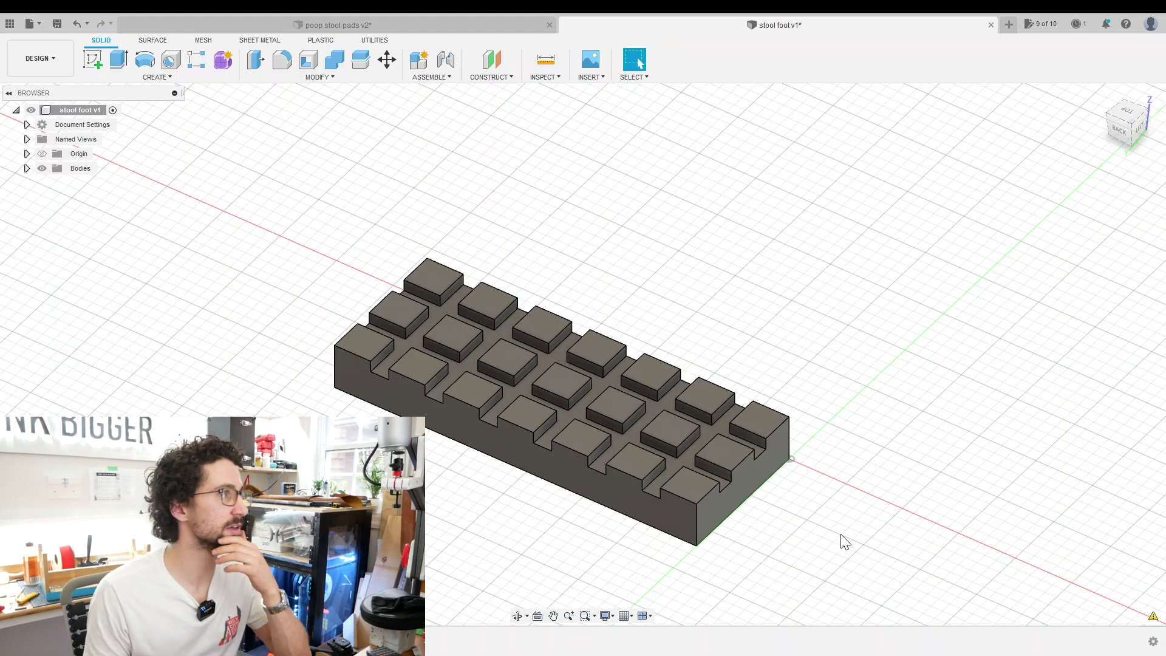
- Sketch circles of diameter ScrewheadDiameter on the pad's top face at the hole points
left_click(93, 59)
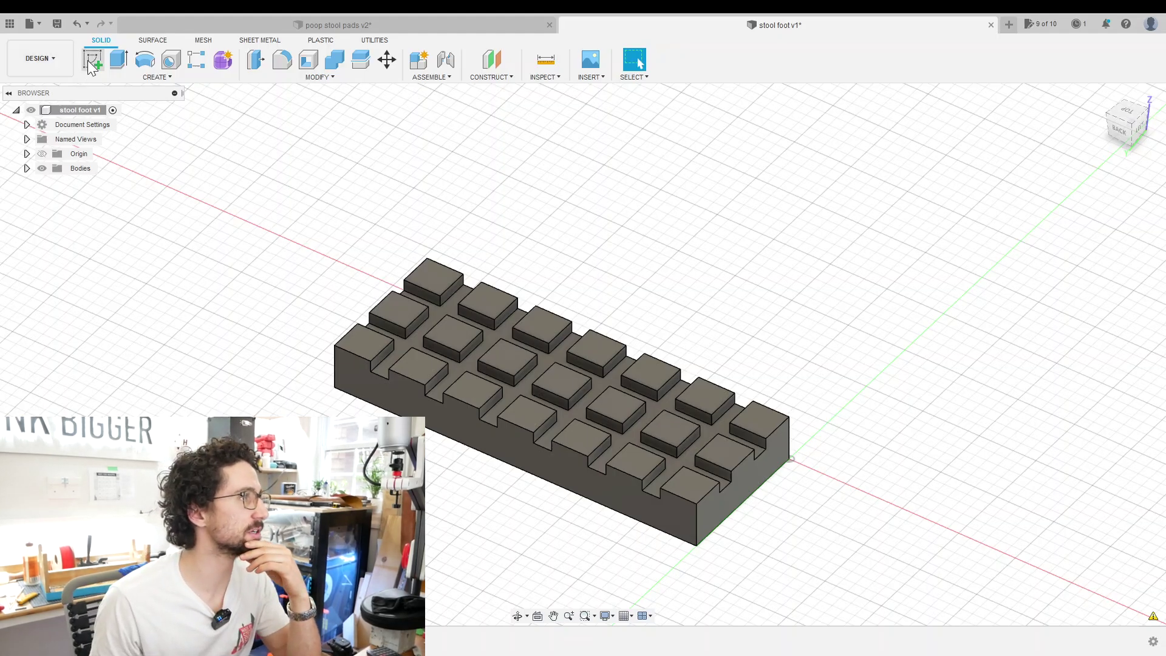
left_click(414, 316)
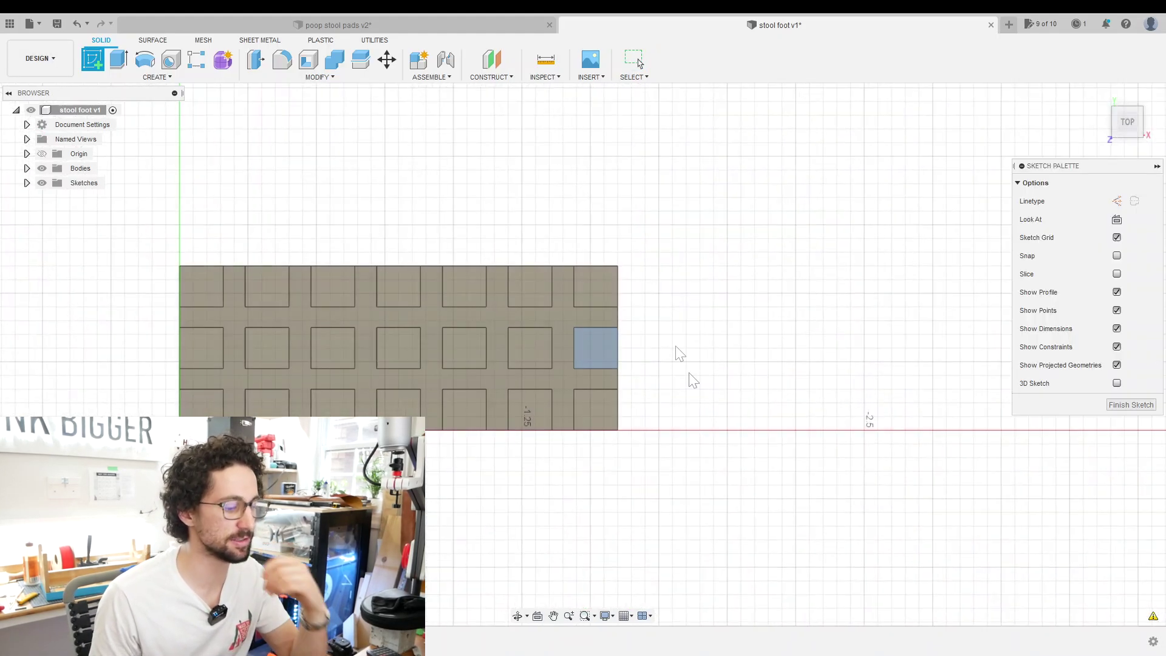
key("c")
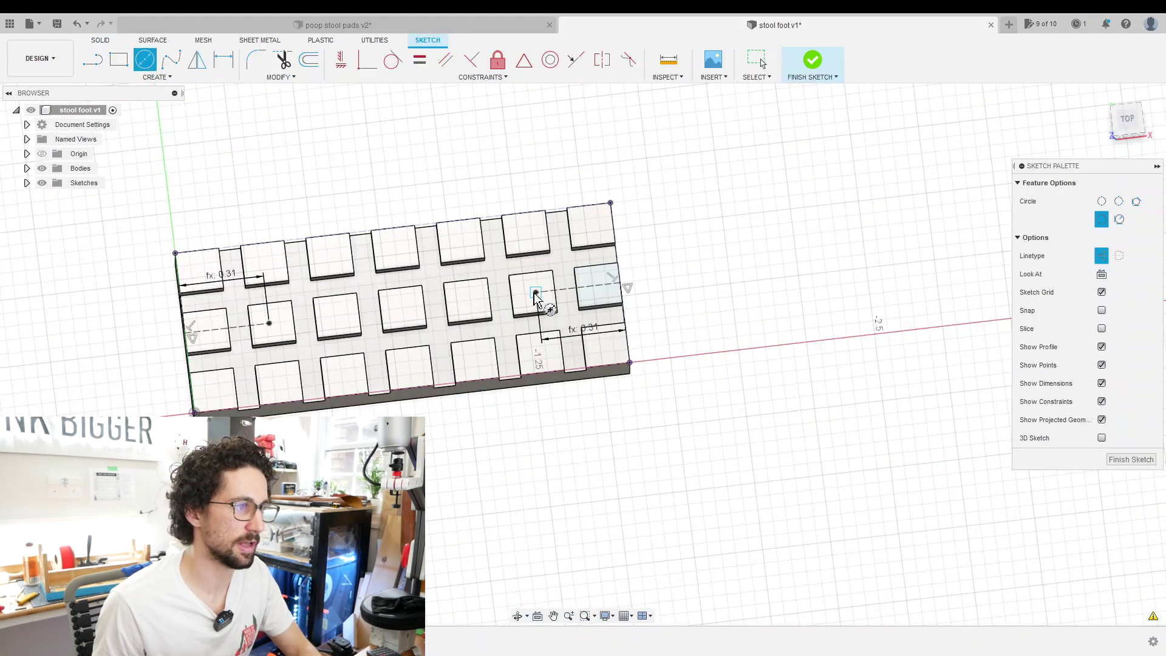
left_click(535, 294)
type("sc")
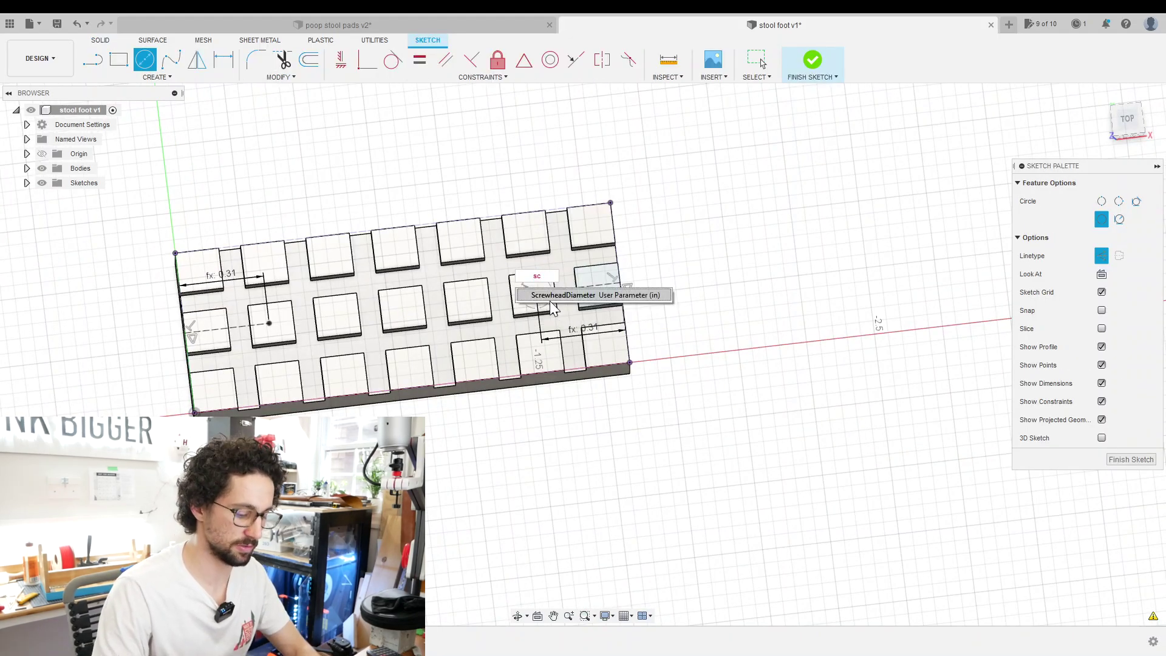
key("Return")
key("Return")
key("Escape")
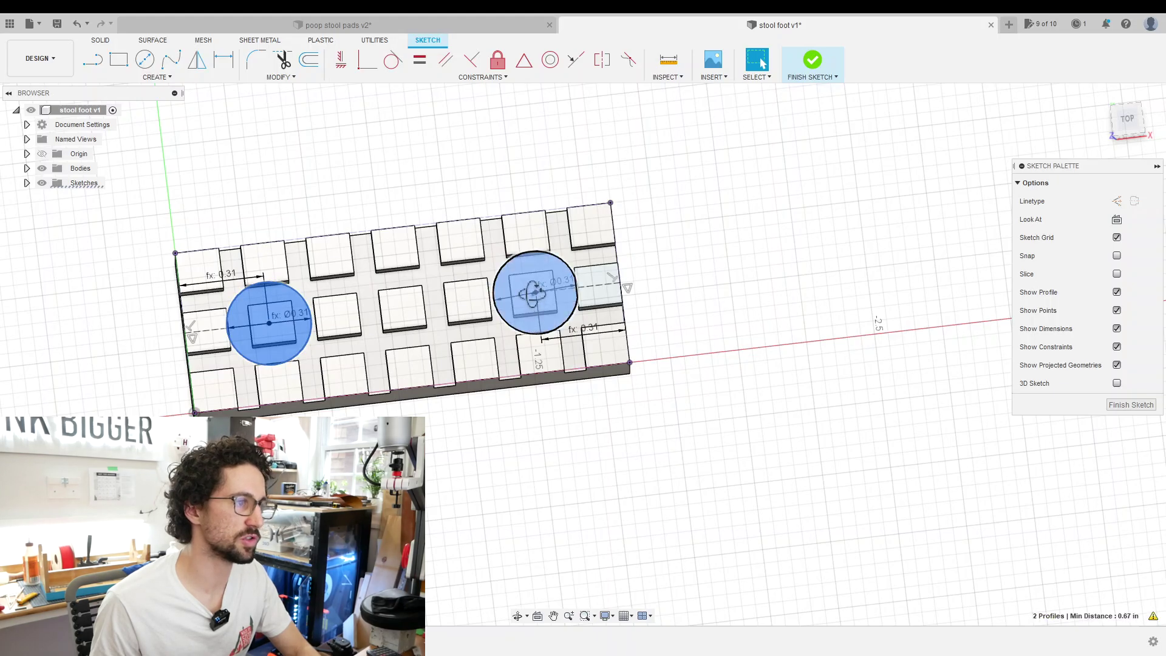
middle_click_drag(535, 294, 531, 286, "shift")
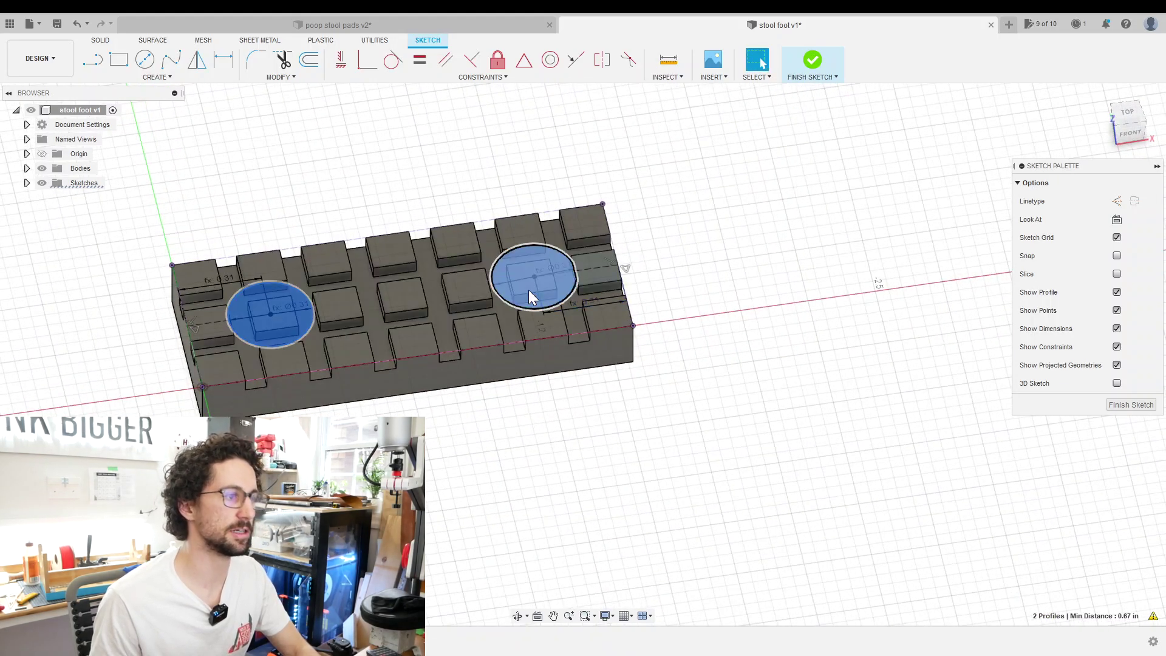
- Extrude the two circle profiles -0.05 in as a cut
right_click(528, 290)
left_click(527, 339)
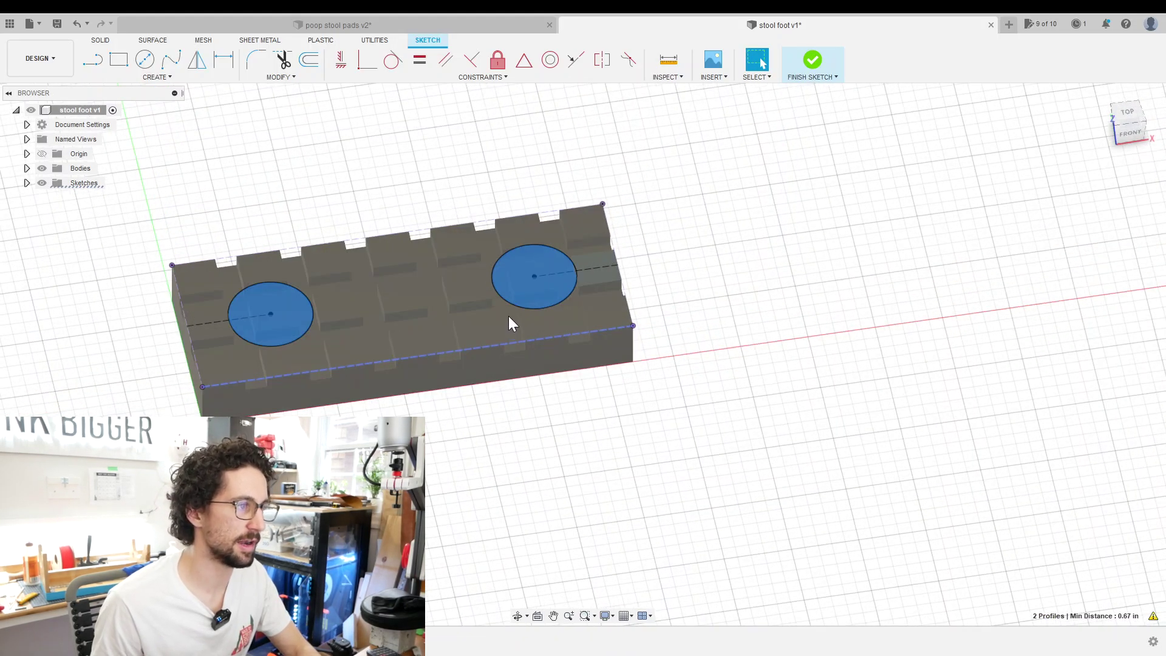
scroll(508, 313, "up", 2)
type("-0.05")
left_click(1110, 359)
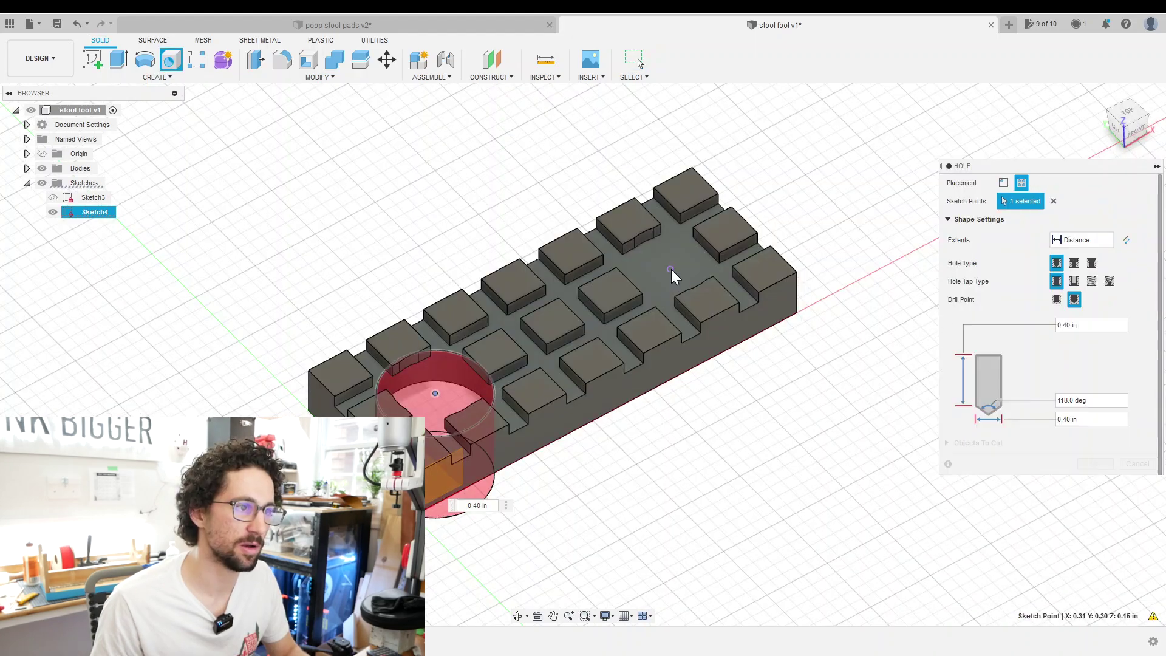
- Add the second hole point and make both holes countersunk with ScrewheadDiameter countersinks
left_click(670, 269)
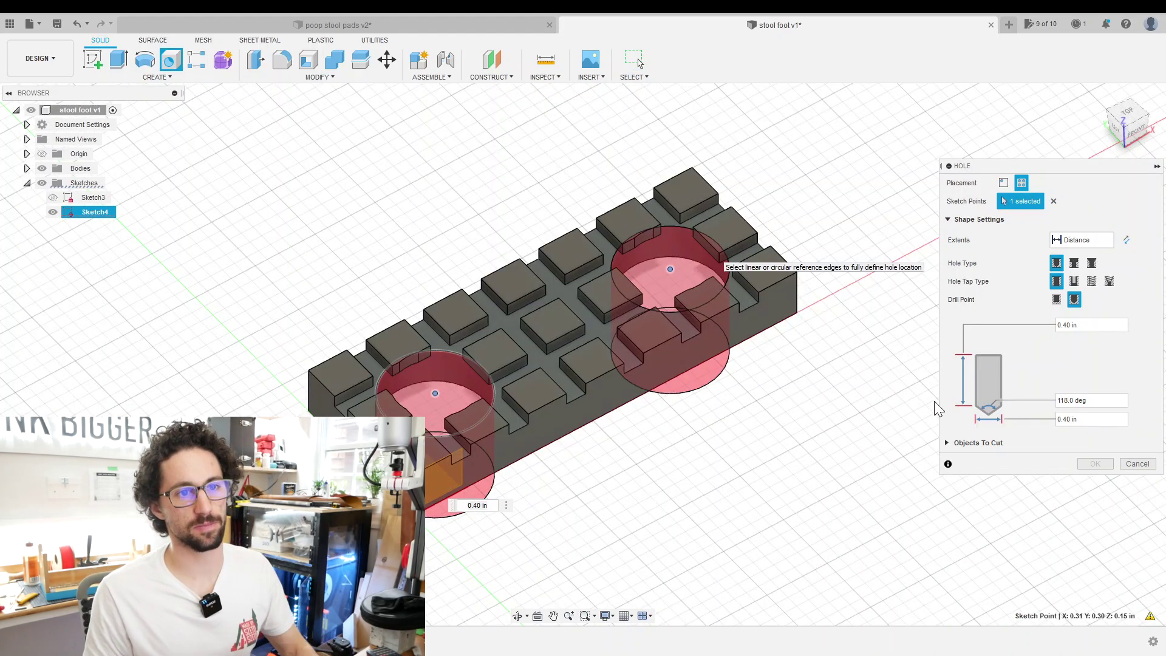
left_click(1091, 263)
left_click(1076, 343)
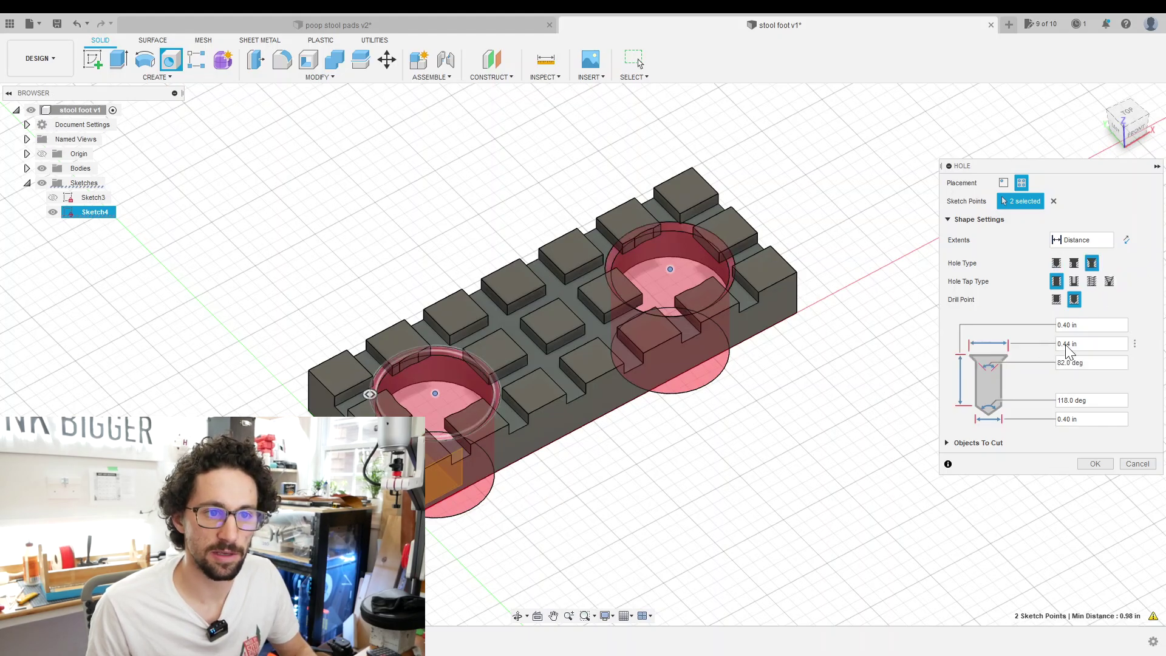
key("ctrl+a")
type("sc")
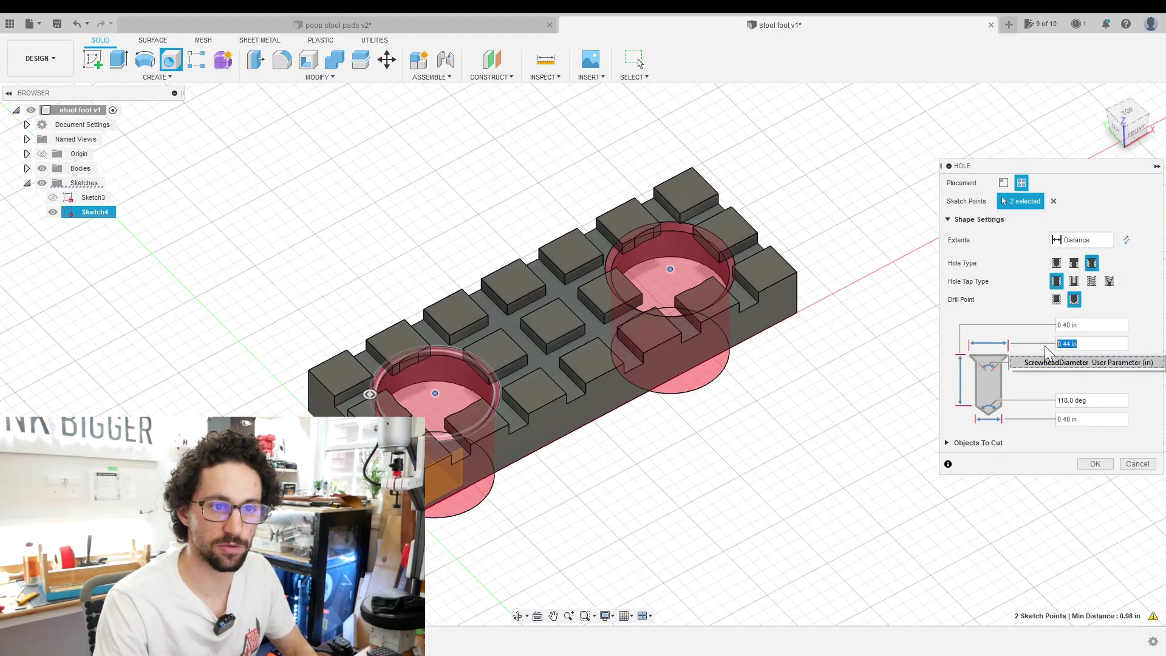
left_click(1057, 362)
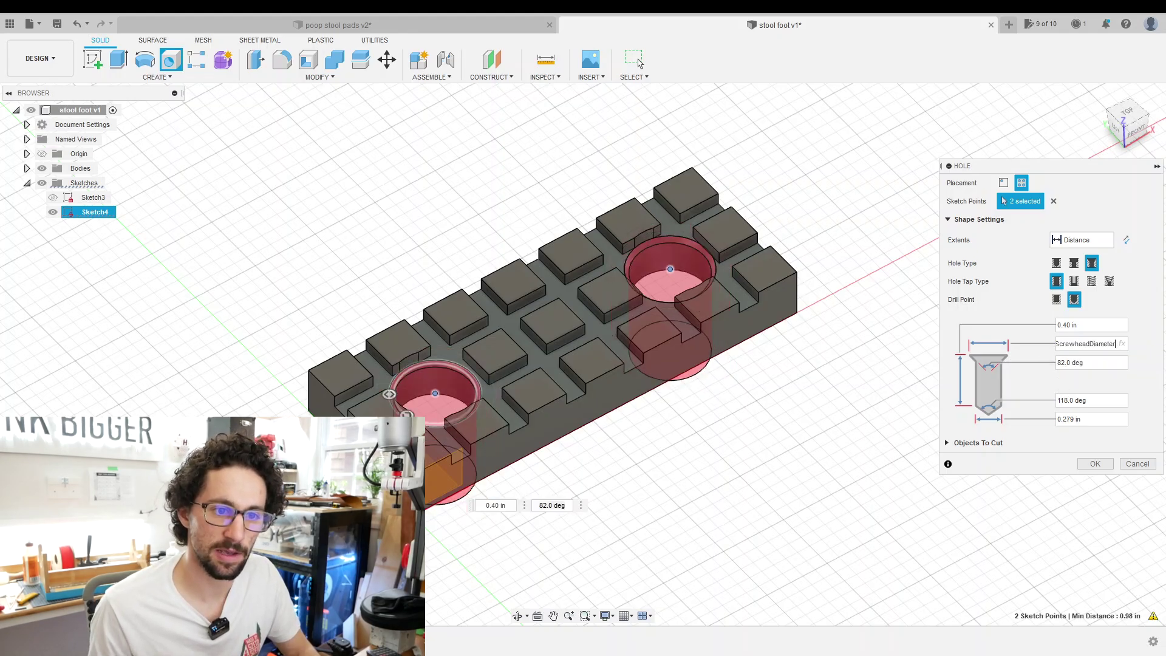
- Set drill diameter to ShaftDiameter and countersink angle to 60°, then create the holes
left_click(1062, 419)
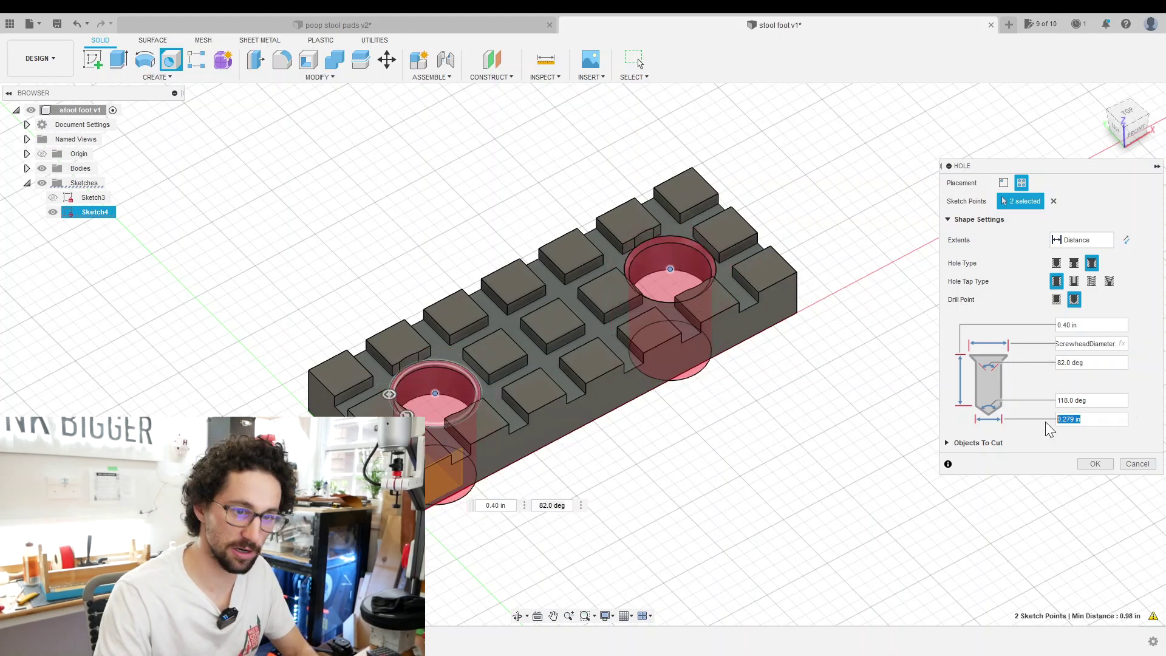
type("ShaftDiameter")
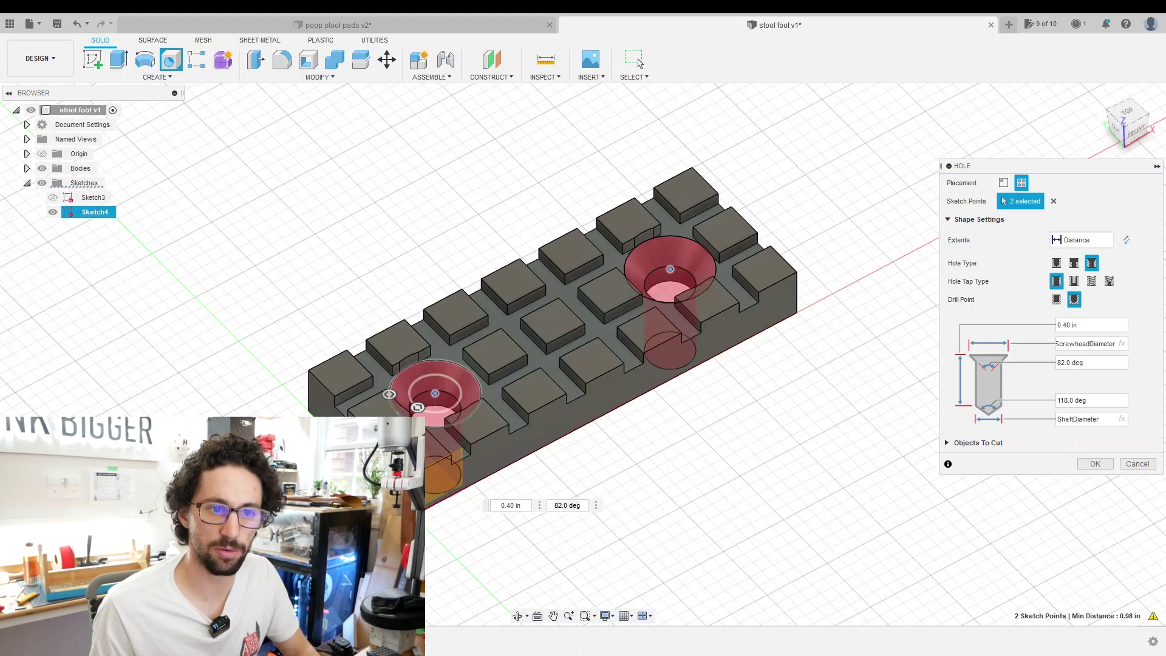
left_click(1085, 362)
type("60")
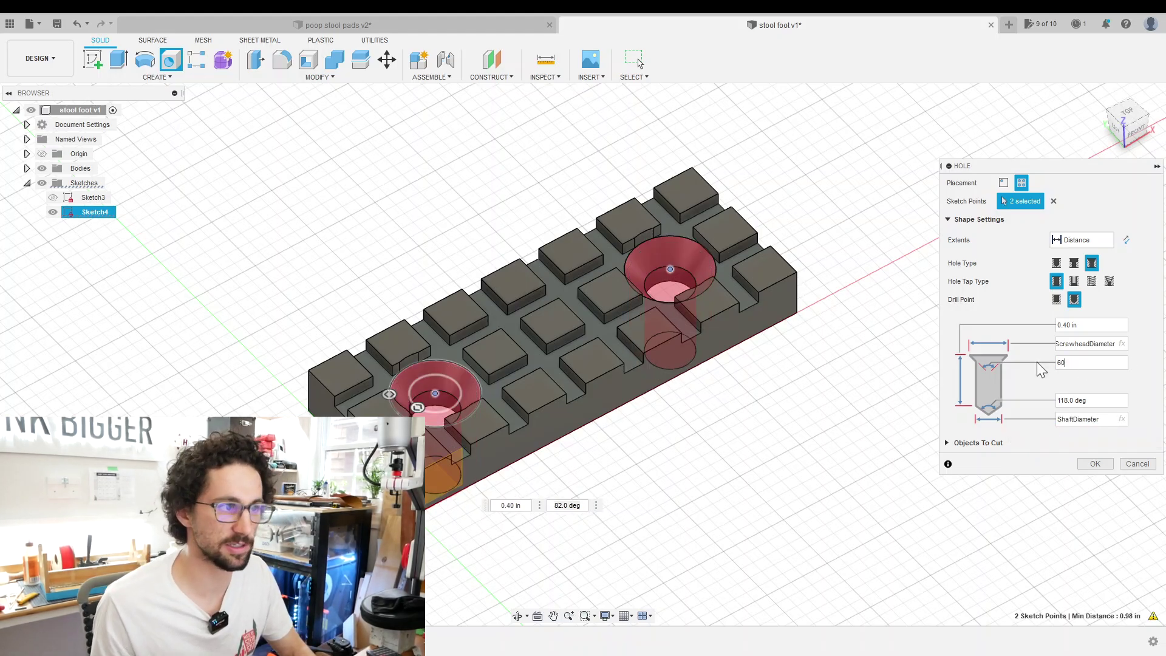
key("Return")
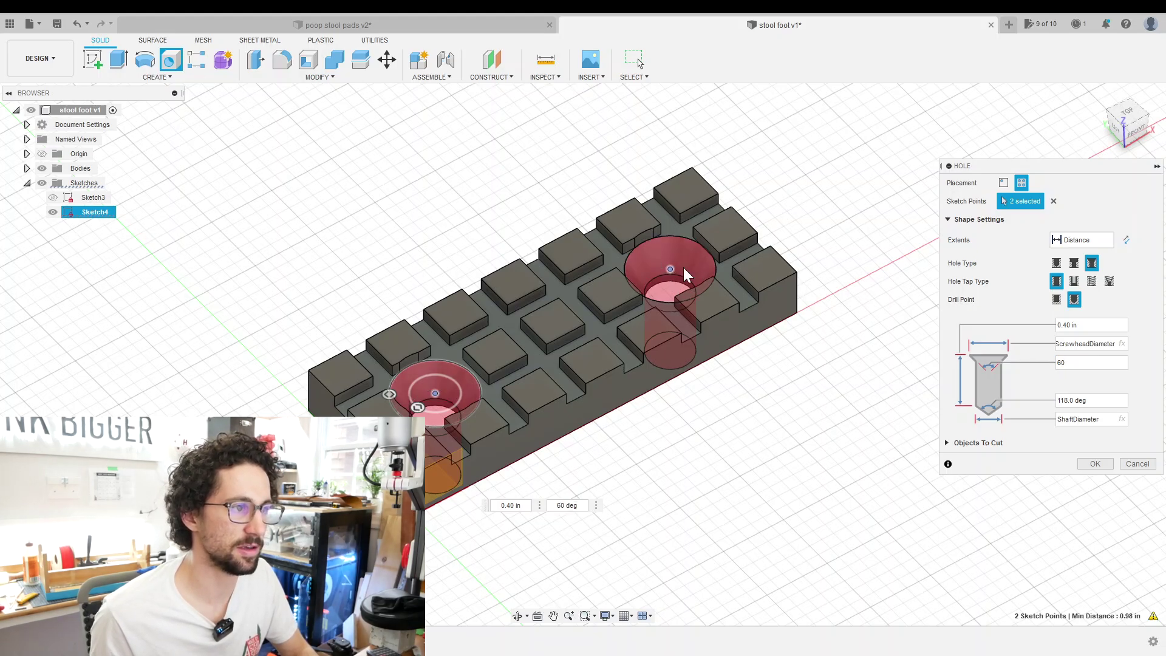
mouse_move(759, 422)
middle_mouse_down("shift")
mouse_move(752, 408)
mouse_move(758, 418)
middle_mouse_up("shift")
key("Return")
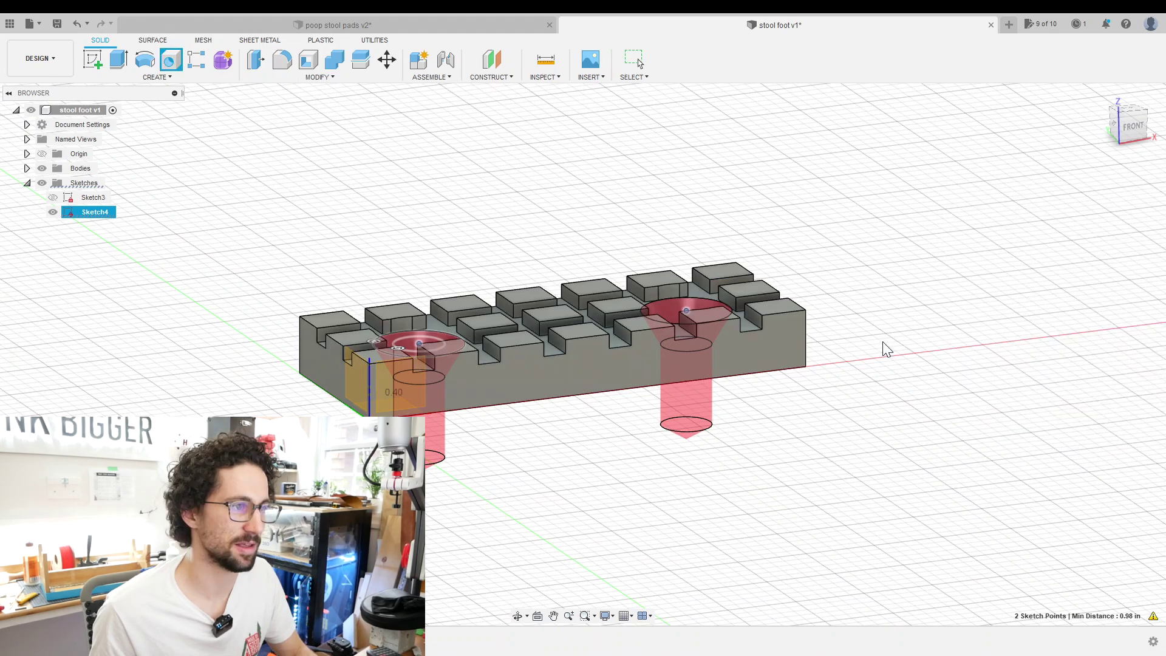
middle_click_drag(885, 346, 882, 372, "shift")
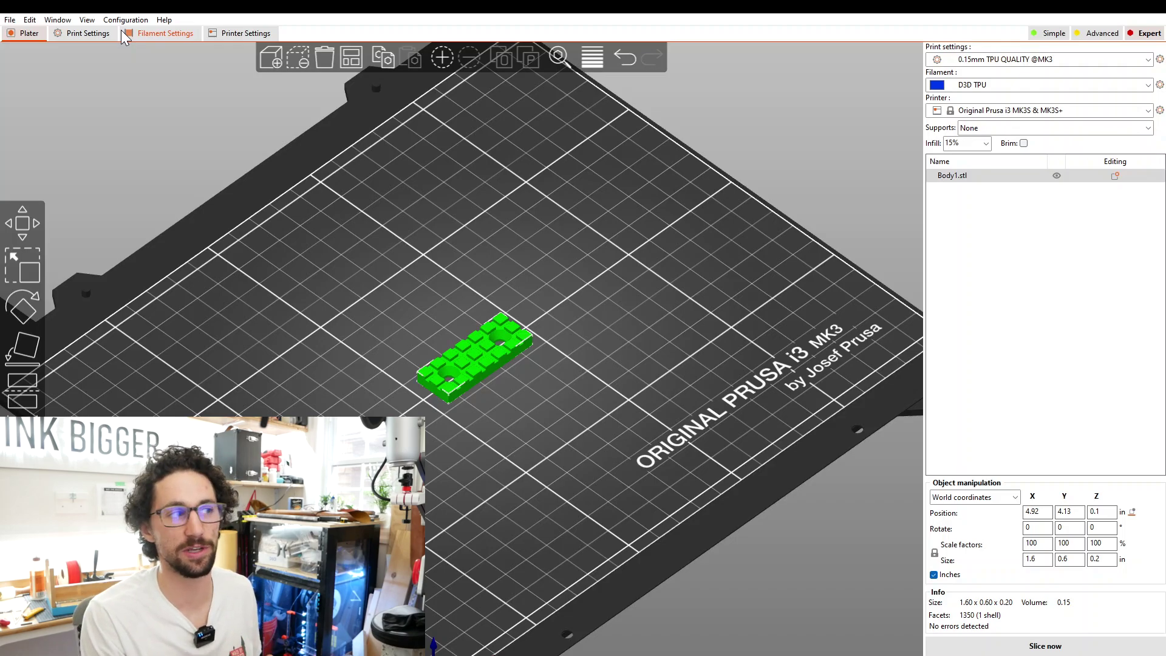
- Check the TPU filament's temperature and cooling pages, then go back to the print profile settings
left_click(105, 34)
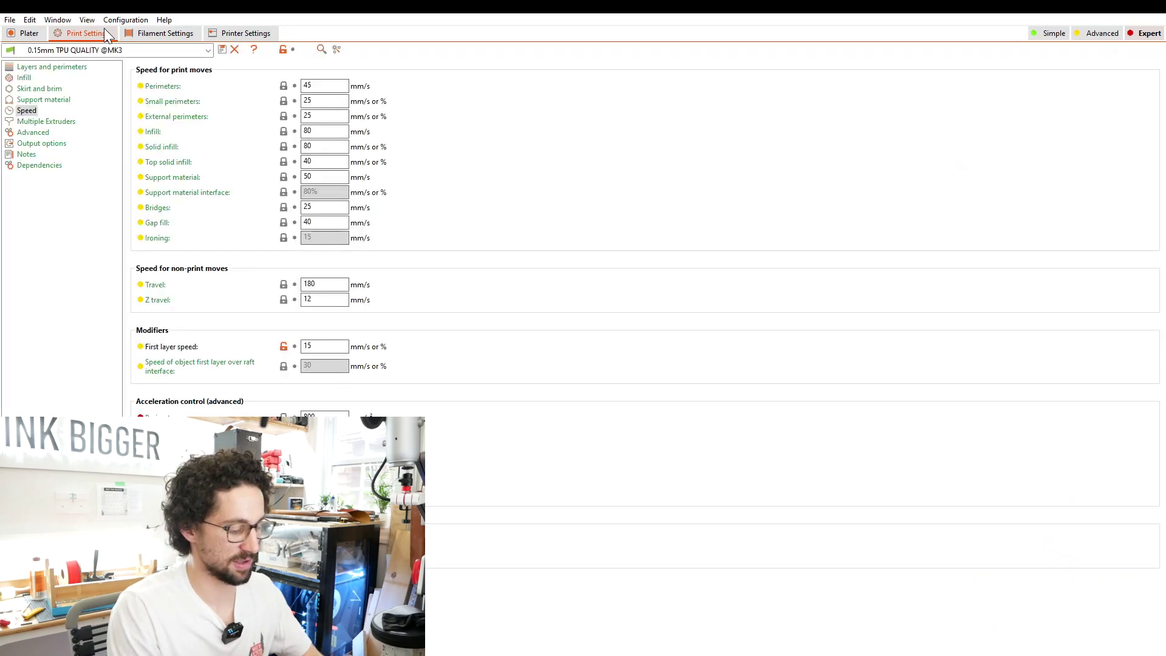
left_click(140, 34)
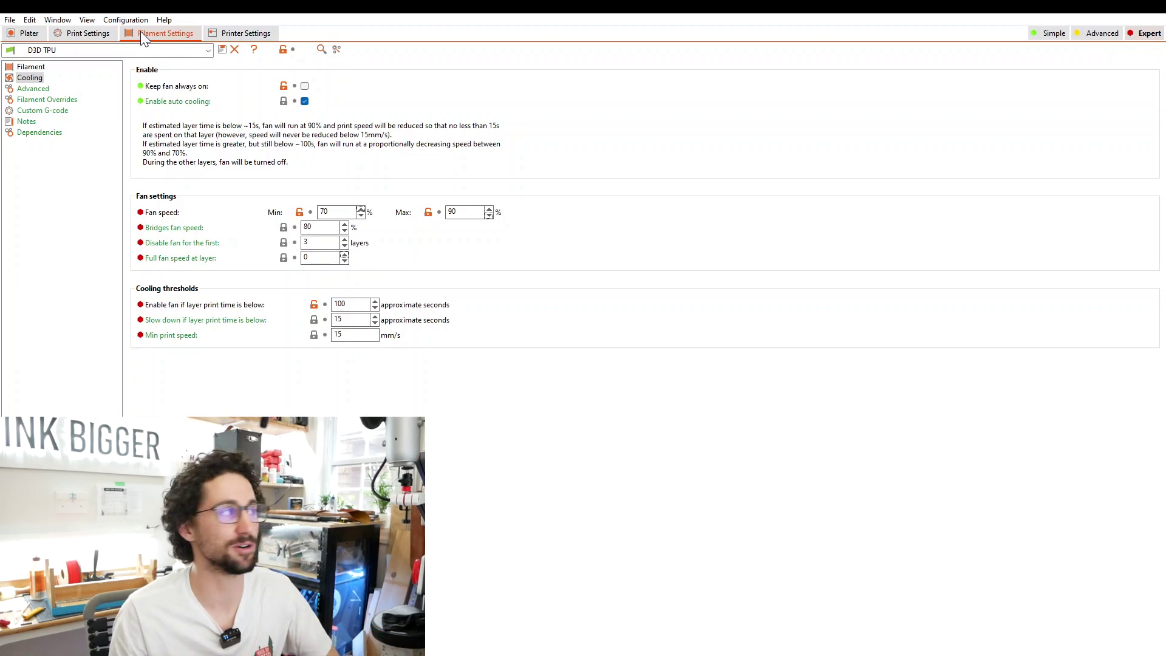
left_click(30, 66)
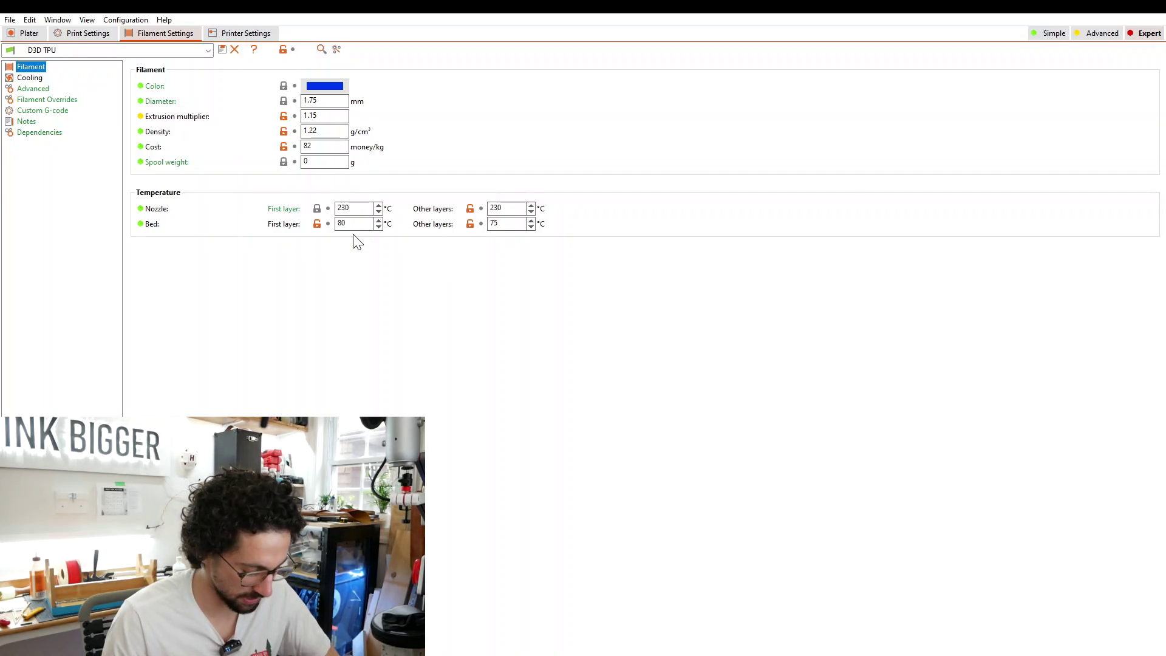
left_click(31, 77)
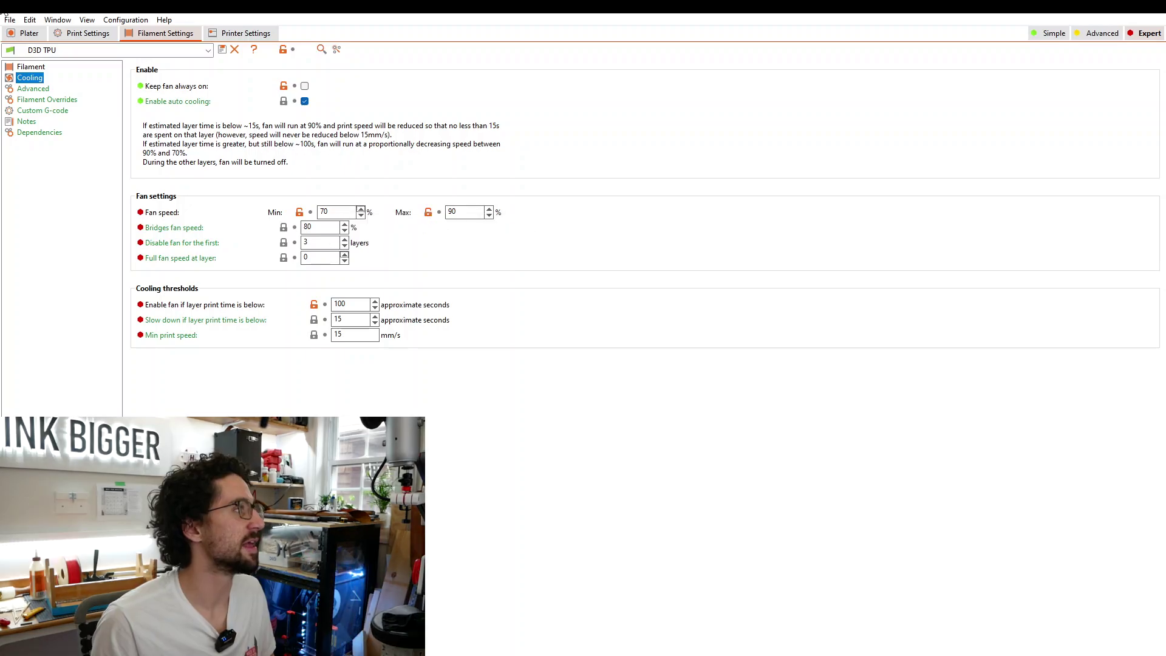
left_click(83, 32)
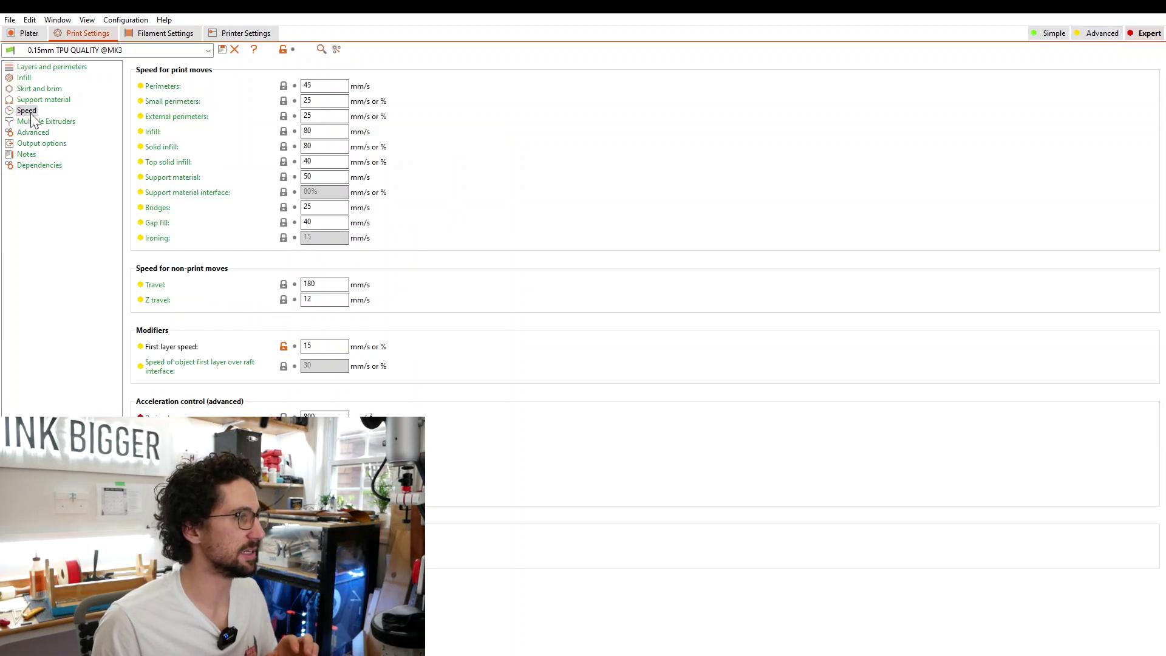
left_click(26, 110)
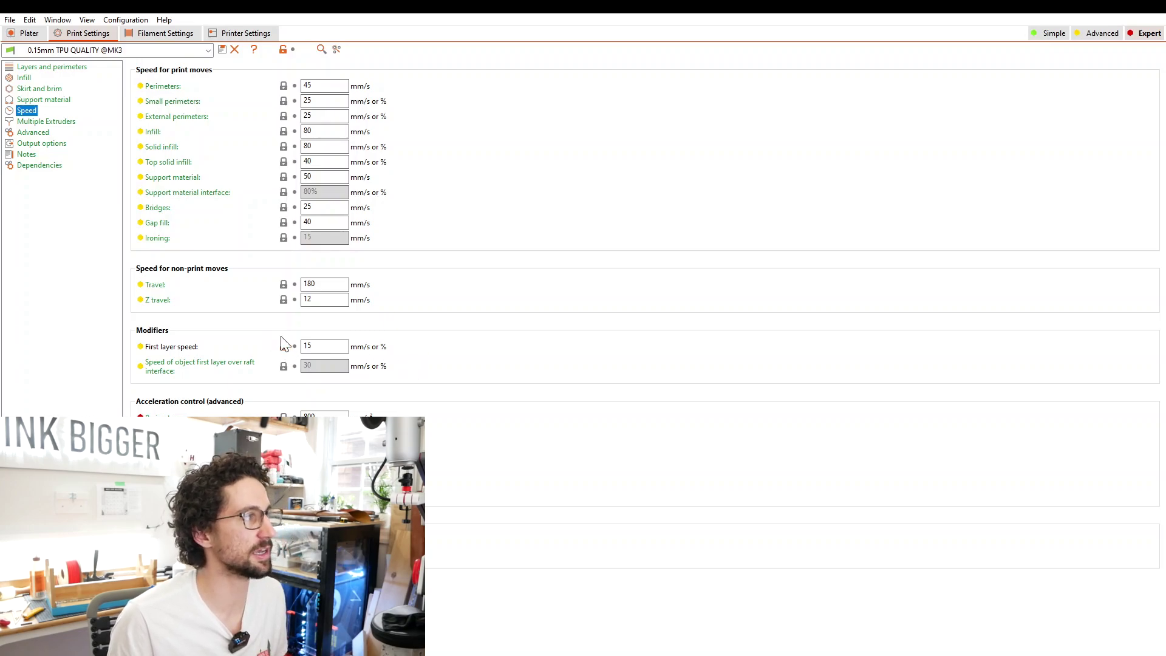
mouse_move(294, 106)
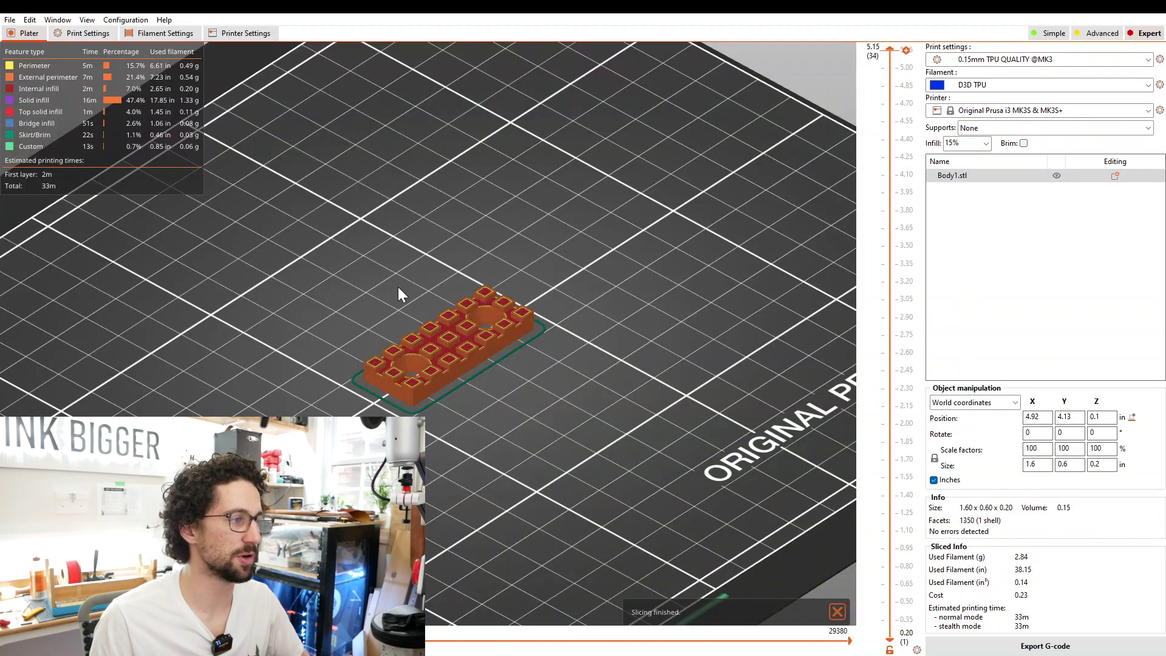
- Zoom in and out on the sliced foot pad preview
scroll(492, 344, "up", 3)
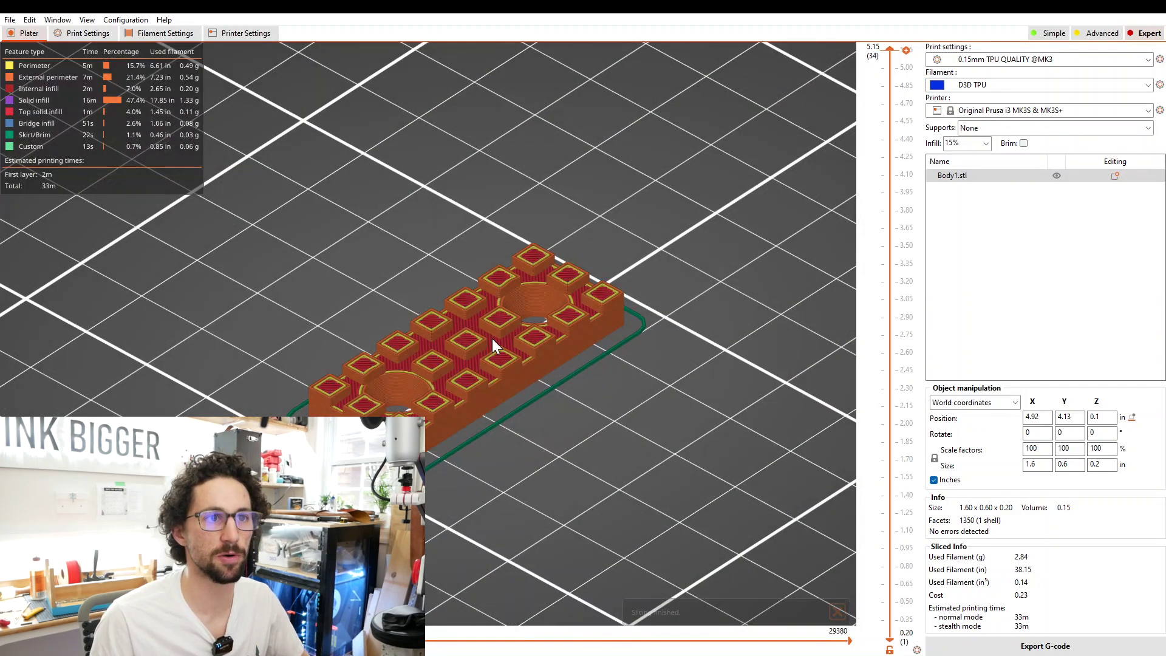
scroll(893, 238, "down", 7)
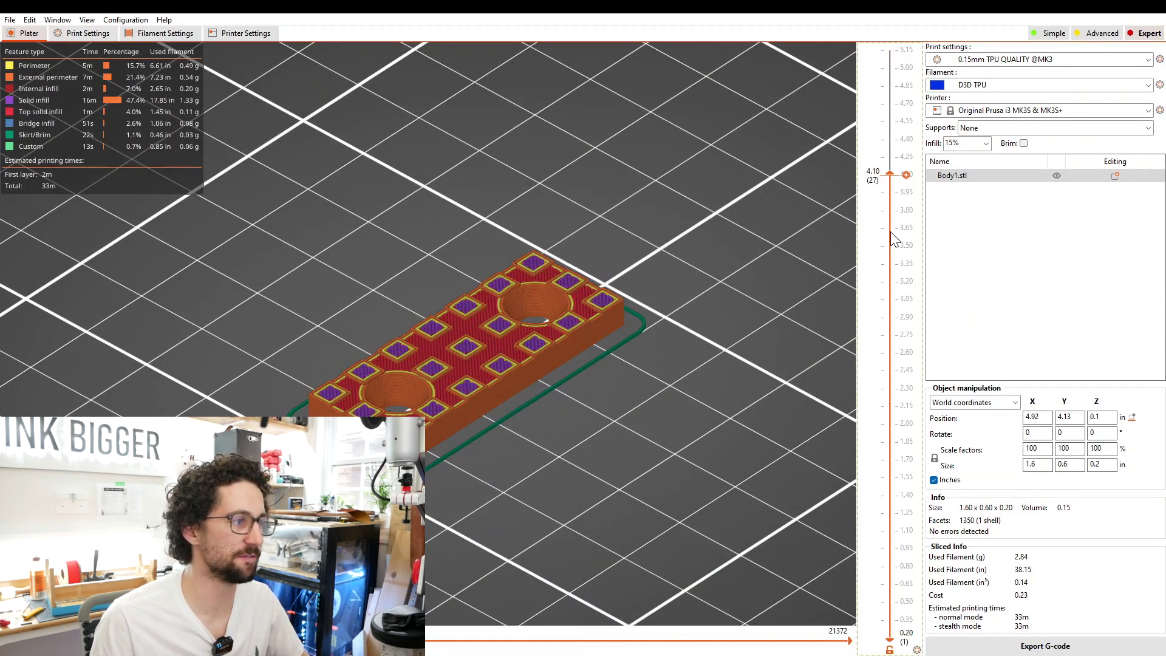
scroll(892, 239, "up", 7)
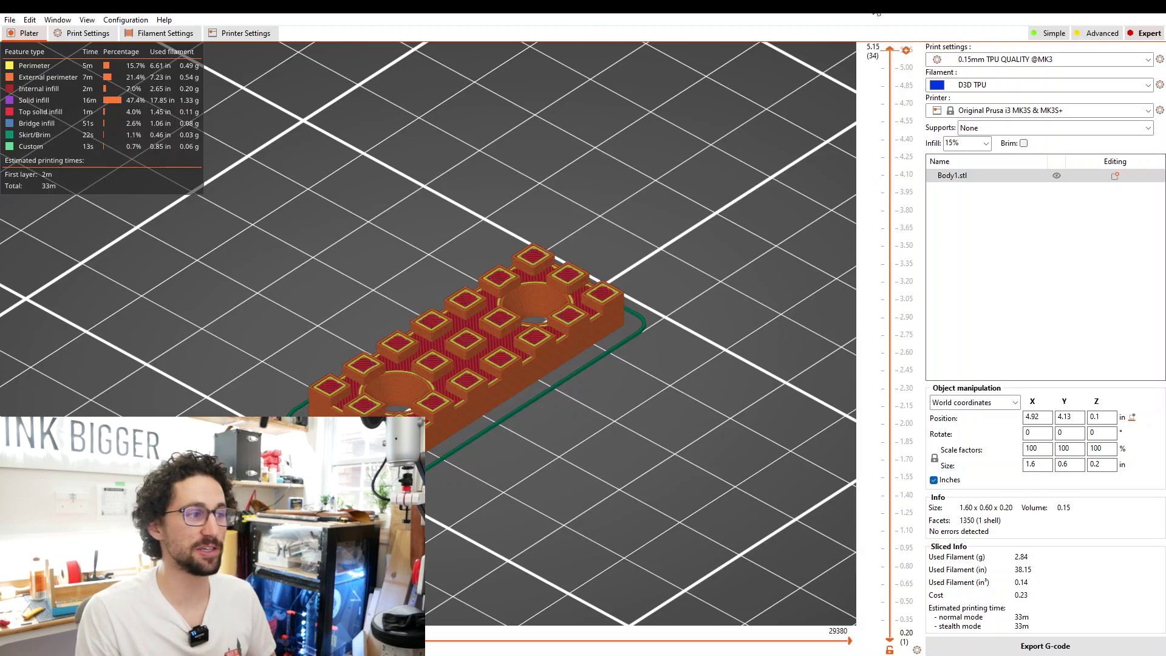